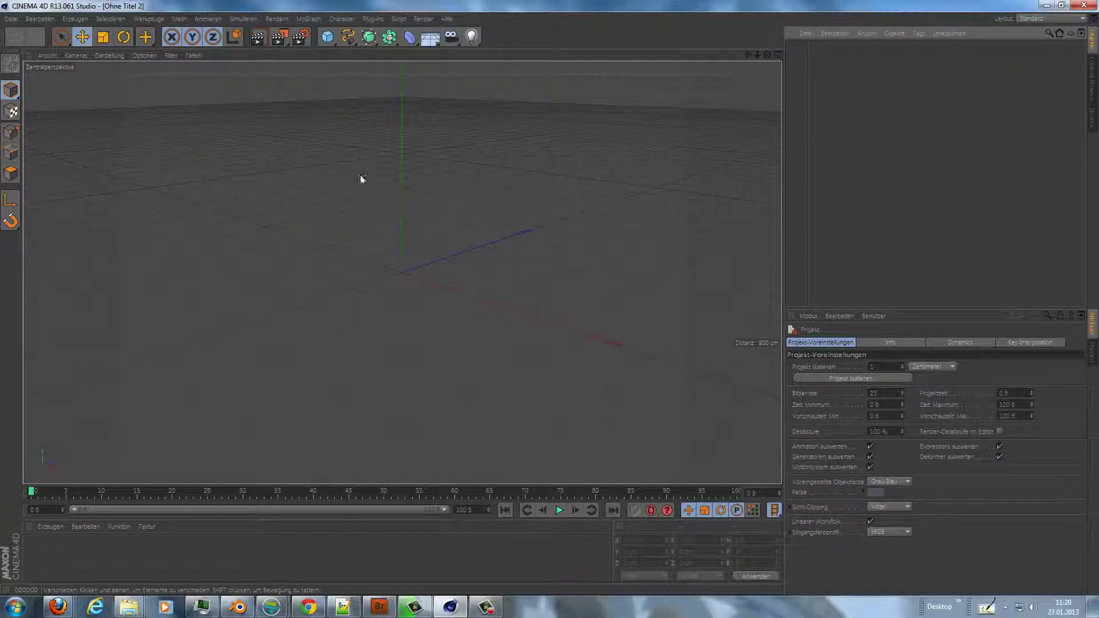
# - Add a Kapsel with 6 circumference segments, 1 cap segment, 3 height segments and 30 cm radius
pyautogui.click(334, 41)
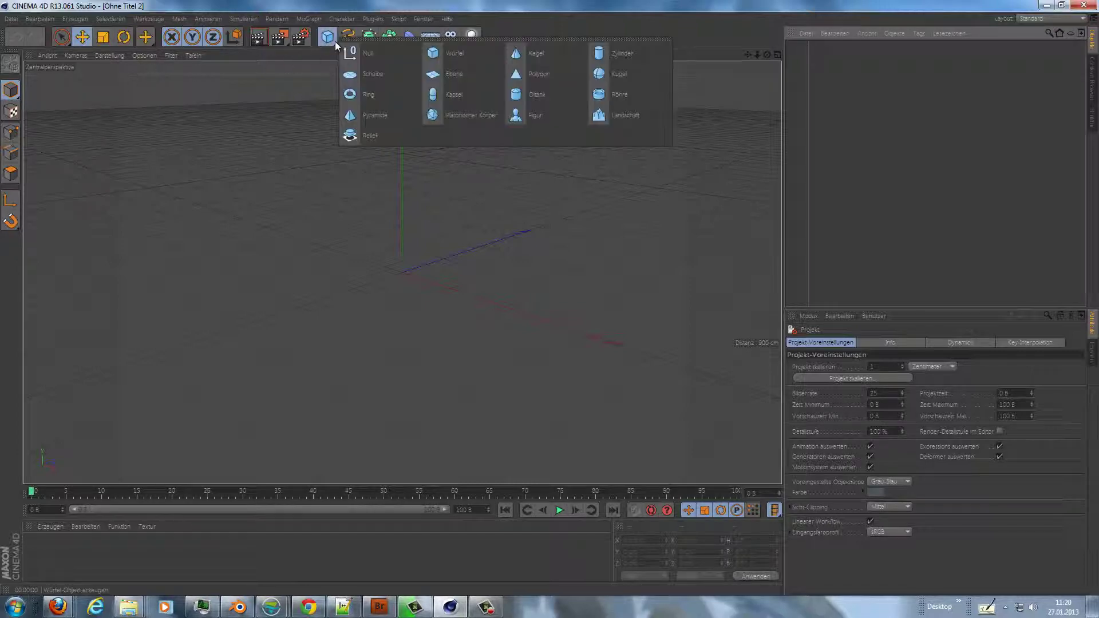
pyautogui.click(443, 92)
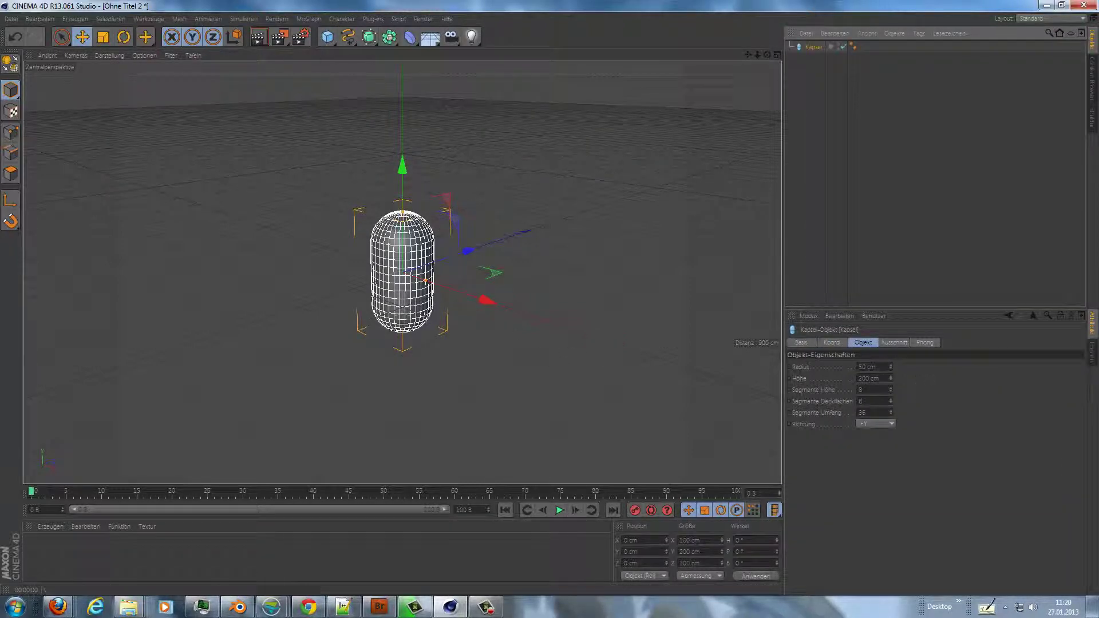
pyautogui.click(862, 412)
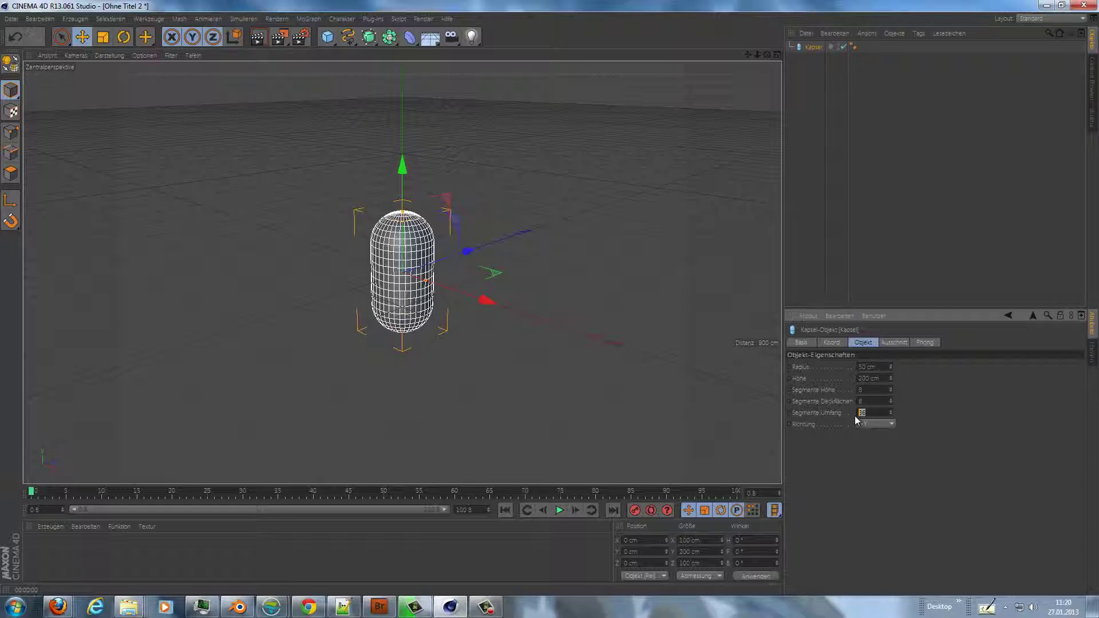
pyautogui.write('8')
pyautogui.press('Return')
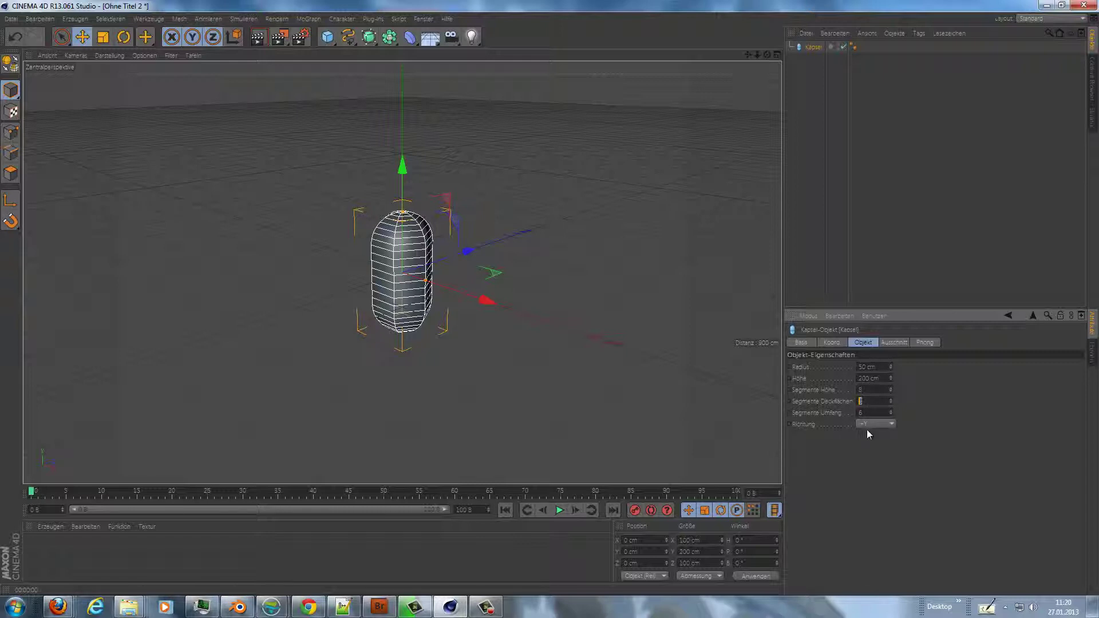
pyautogui.write('1')
pyautogui.press('Return')
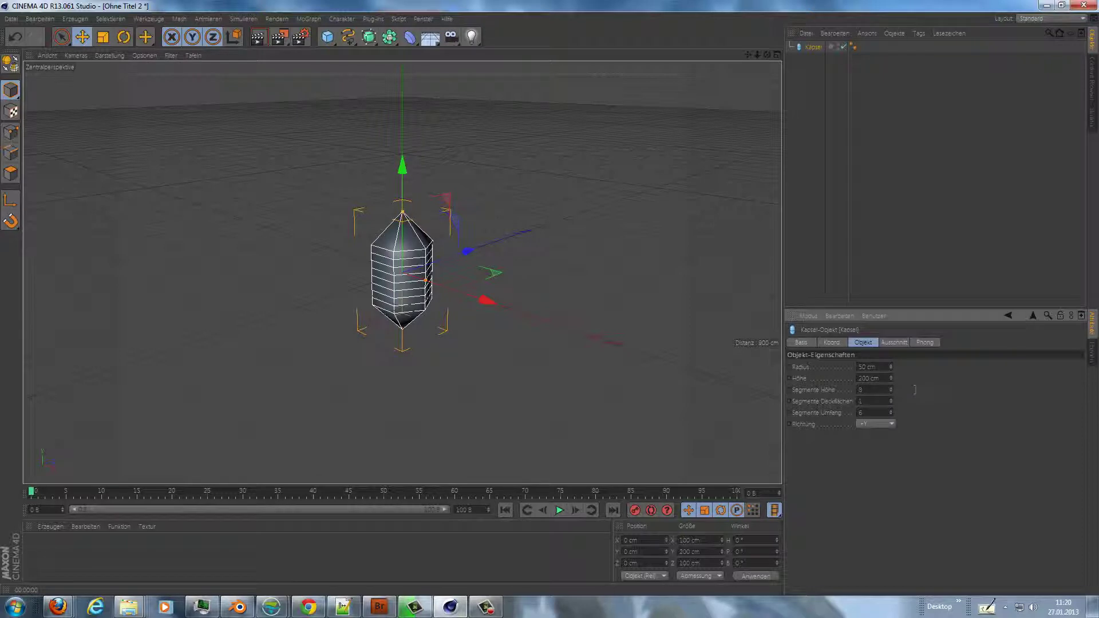
pyautogui.write('3')
pyautogui.press('Return')
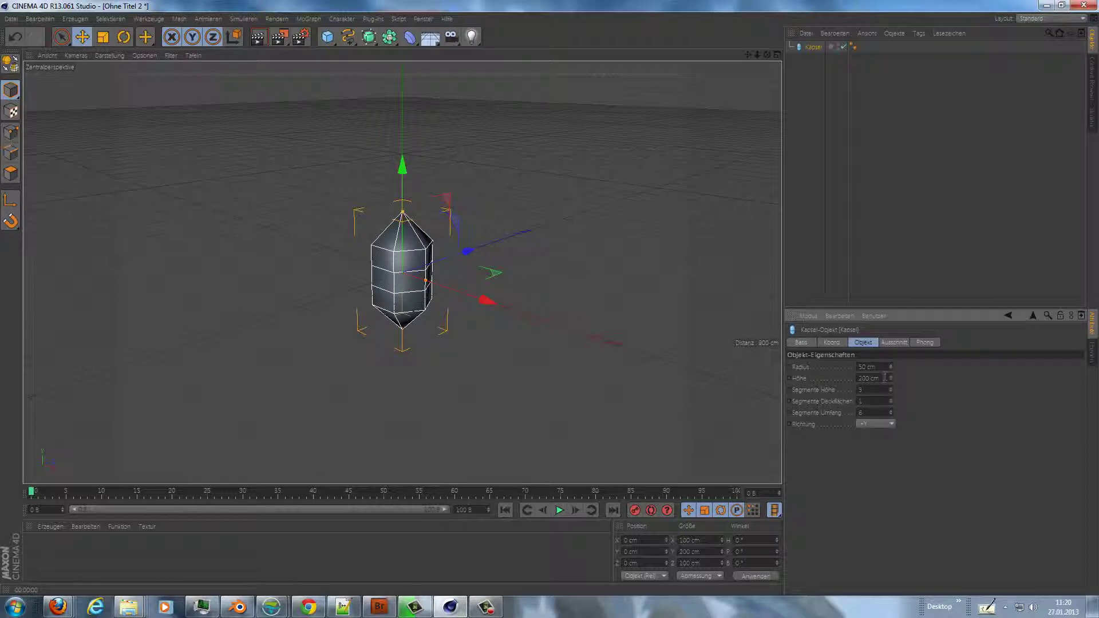
pyautogui.click(885, 367)
pyautogui.write('30')
pyautogui.press('Return')
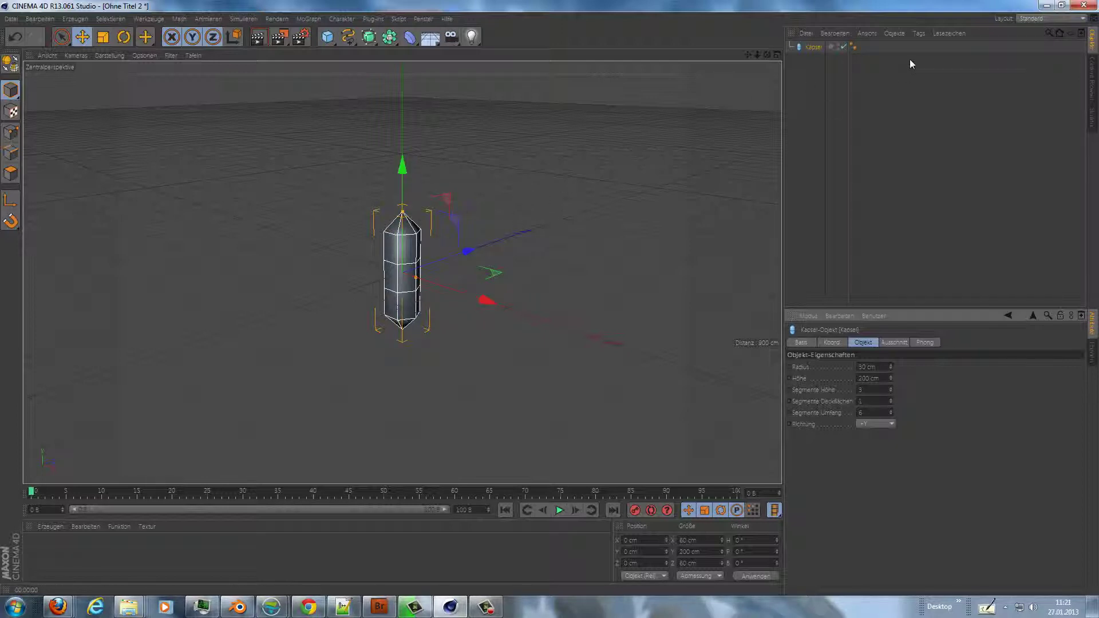
# - Delete the capsule's Phong tag so facets show, and create a new material
pyautogui.click(853, 47)
pyautogui.press('Delete')
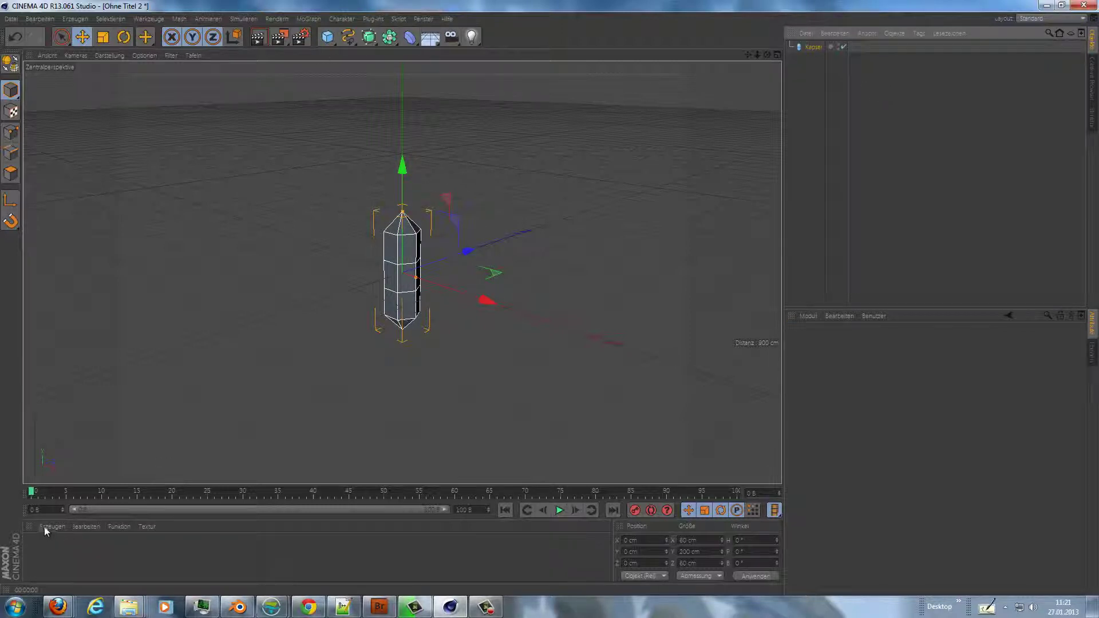
pyautogui.click(85, 526)
pyautogui.moveTo(94, 444)
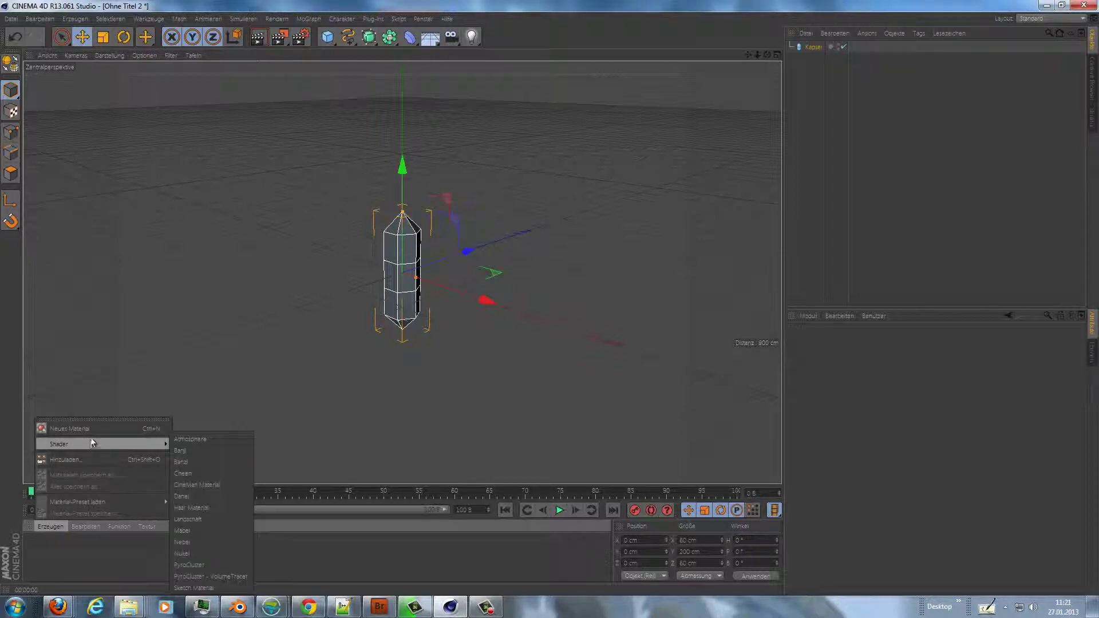
pyautogui.click(86, 432)
# - Give the new material Transparenz with refraction and a Fresnel texture in Spiegelung
pyautogui.doubleClick(39, 552)
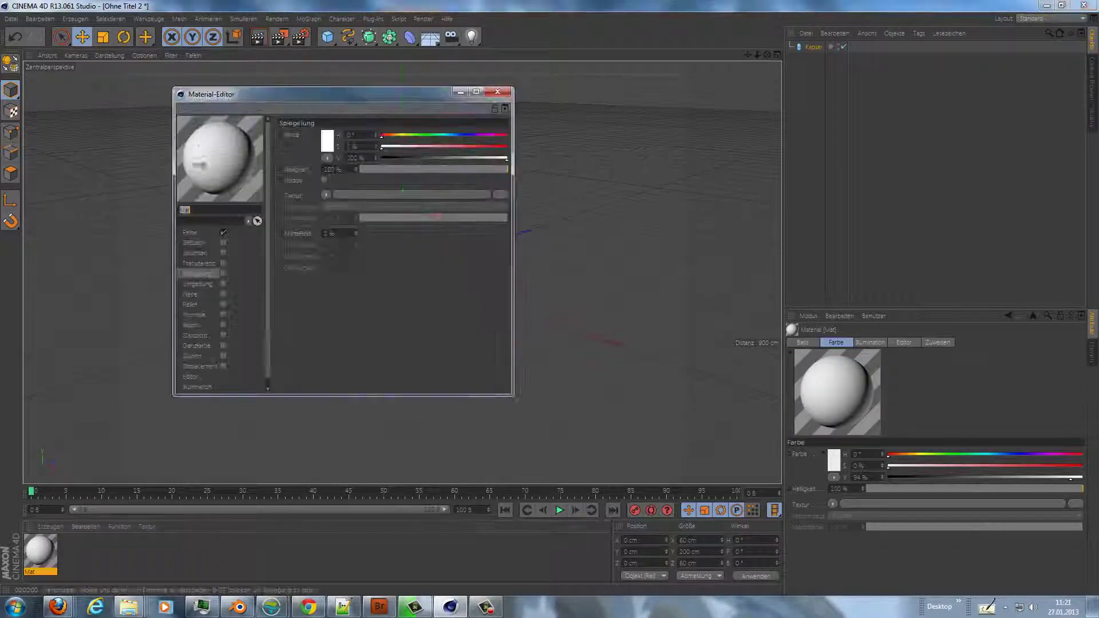
pyautogui.click(199, 262)
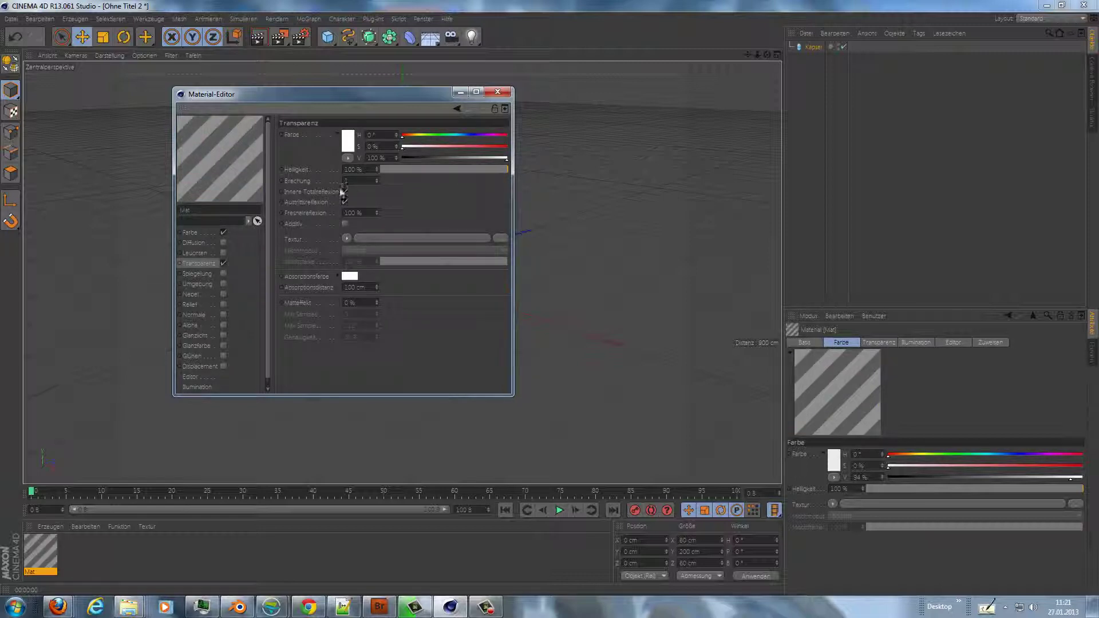
pyautogui.press('Return')
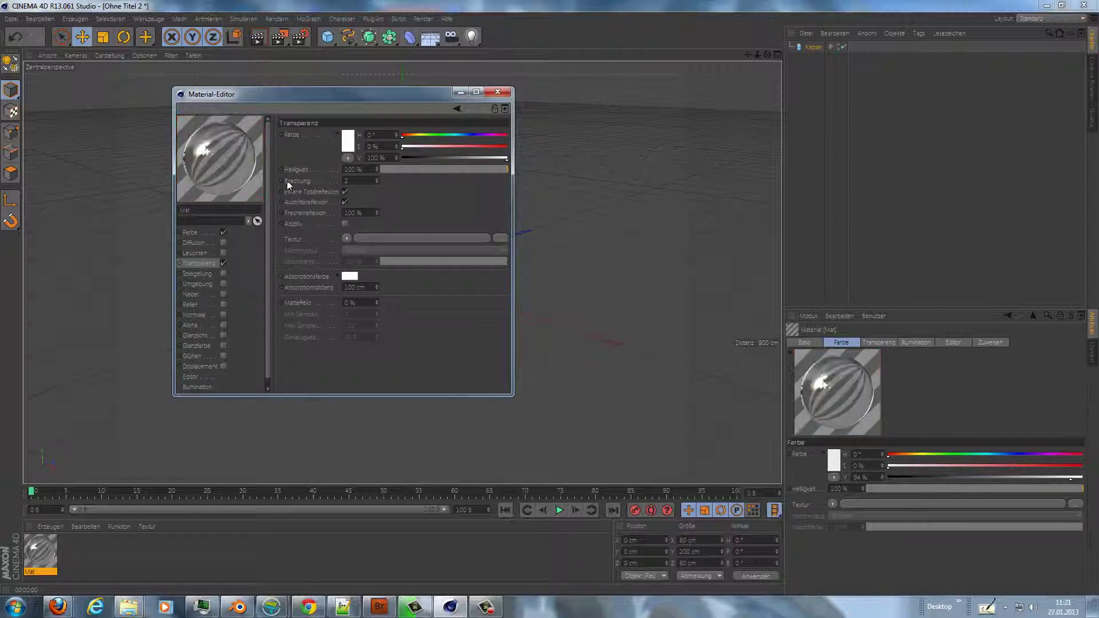
pyautogui.click(216, 273)
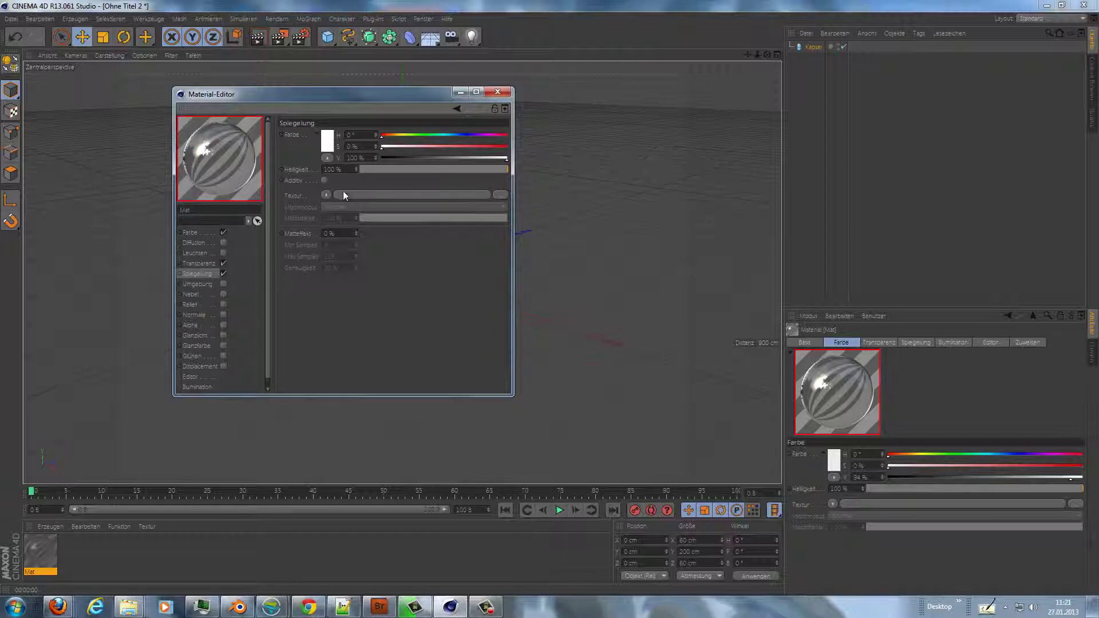
pyautogui.click(327, 194)
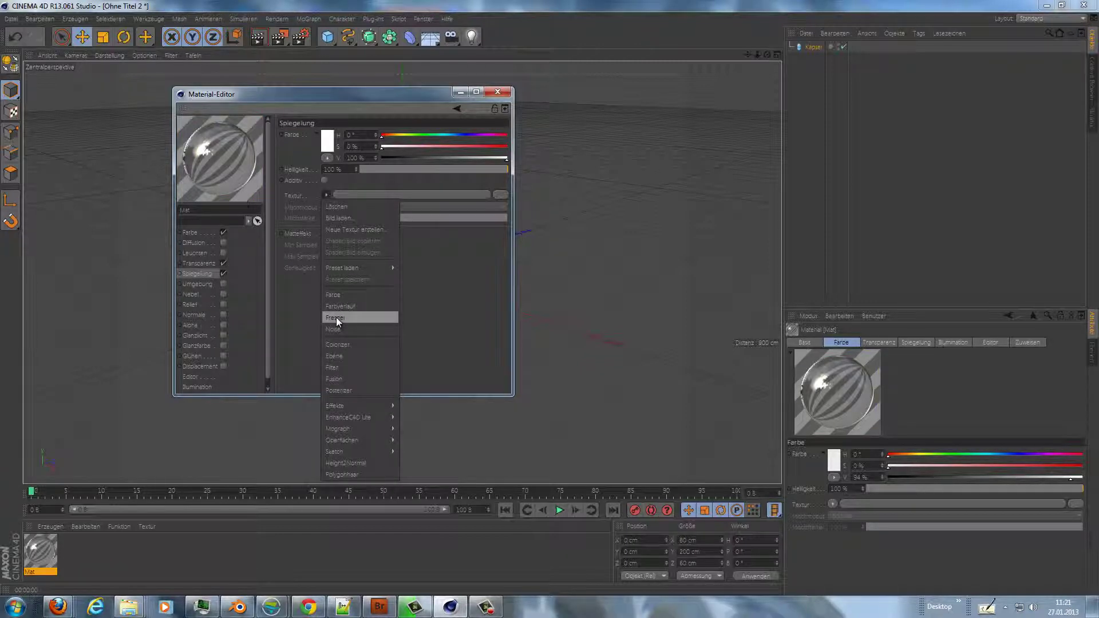
pyautogui.click(336, 318)
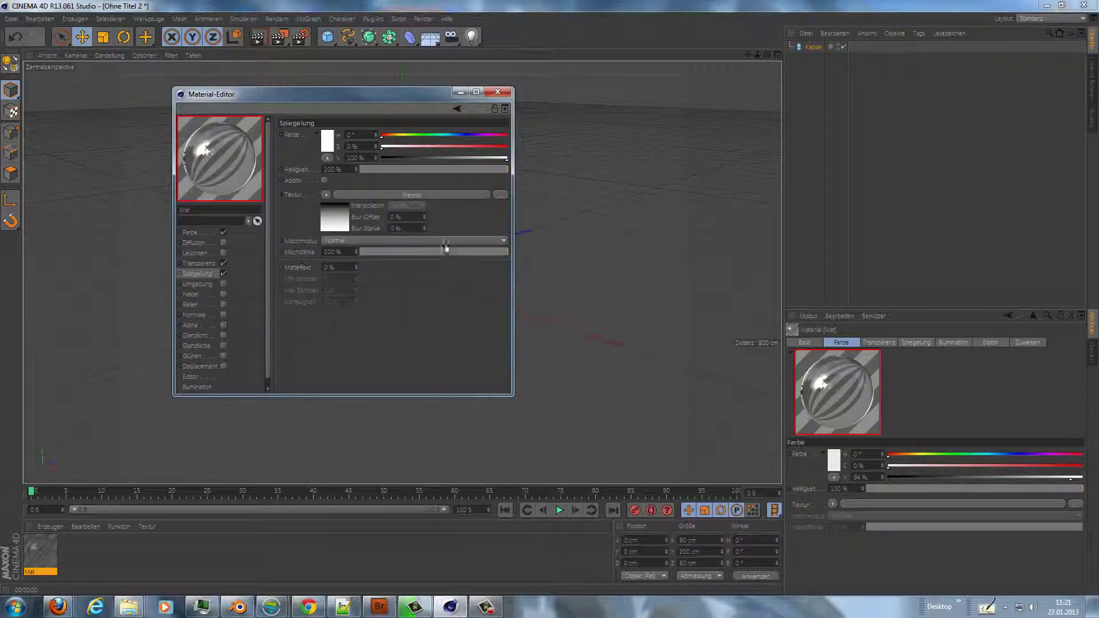
pyautogui.click(494, 93)
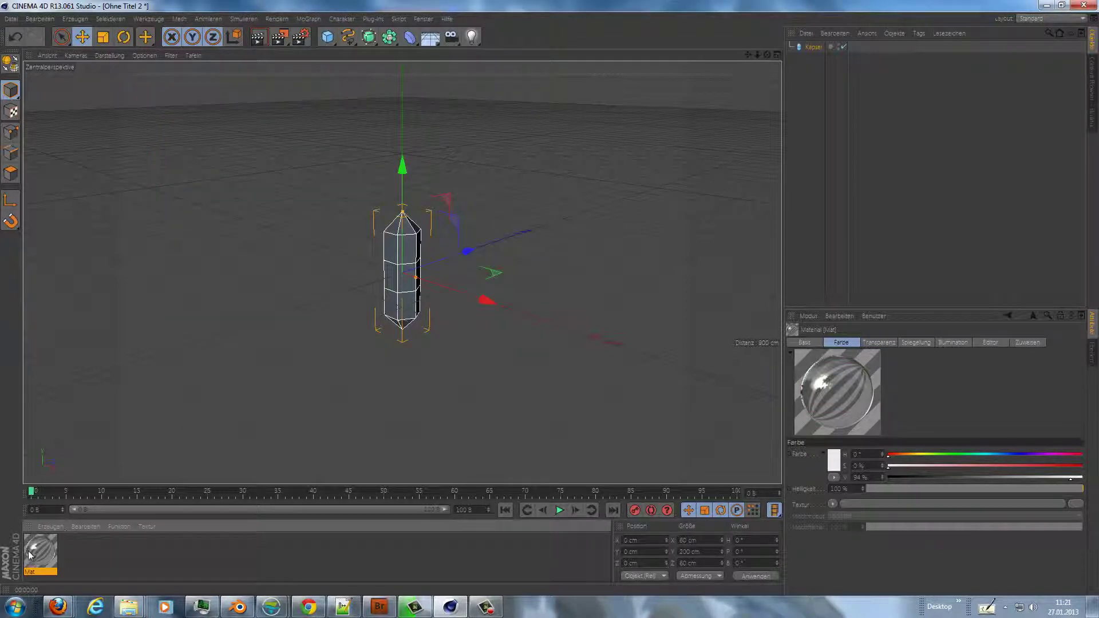
# - Apply Mat to the capsule, lift it about 103 cm, and convert it to editable polygons
pyautogui.moveTo(40, 553); pyautogui.dragTo(405, 253)
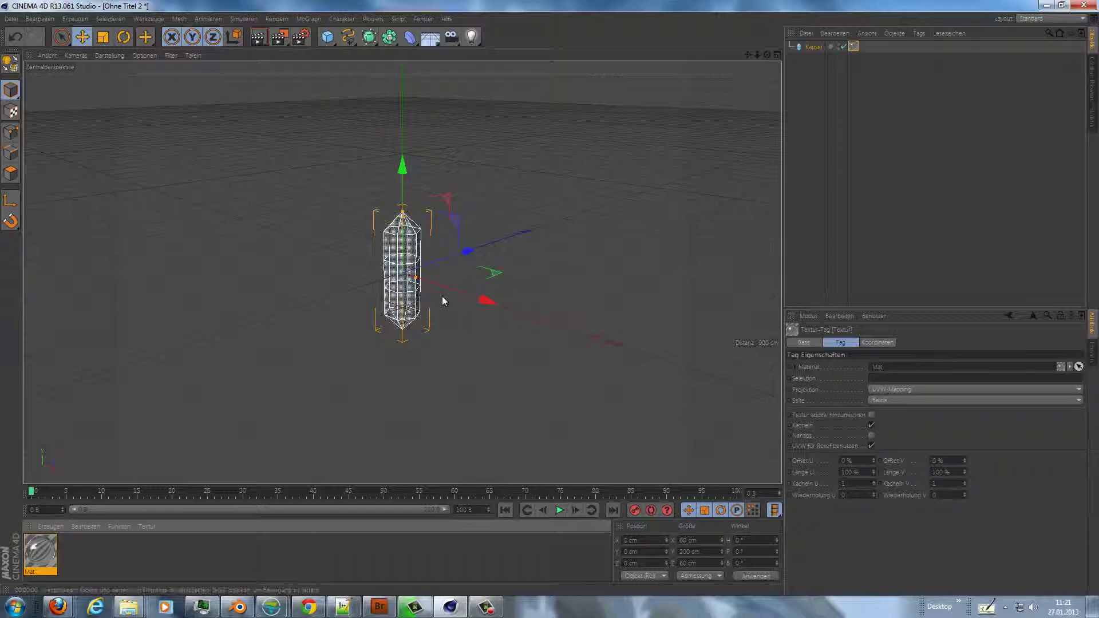
pyautogui.middleClick(489, 317)
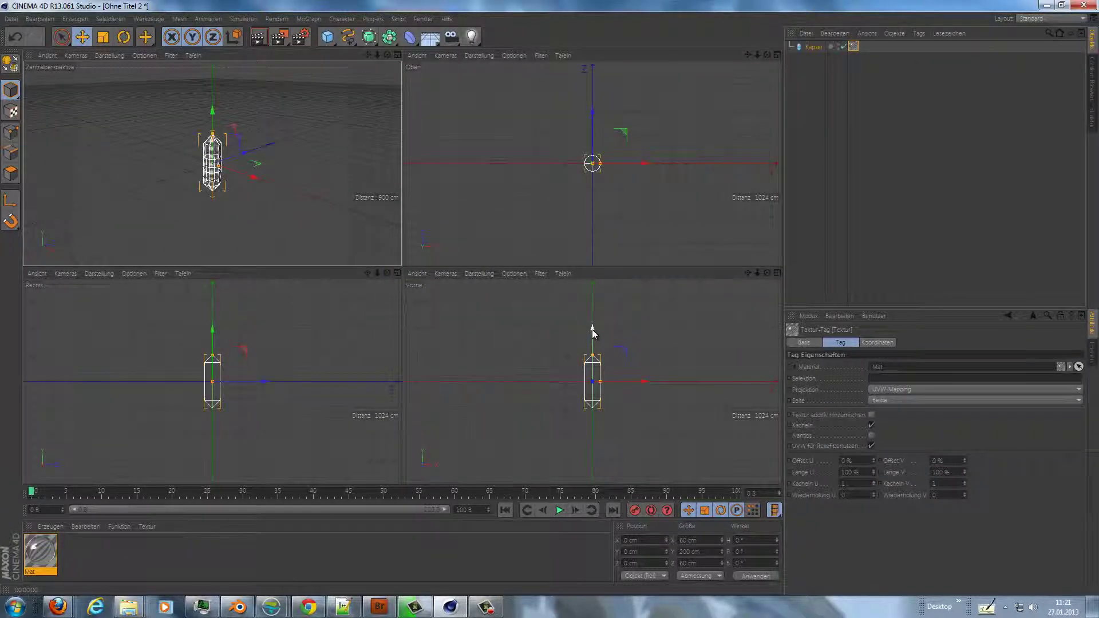
pyautogui.moveTo(593, 327); pyautogui.dragTo(579, 302)
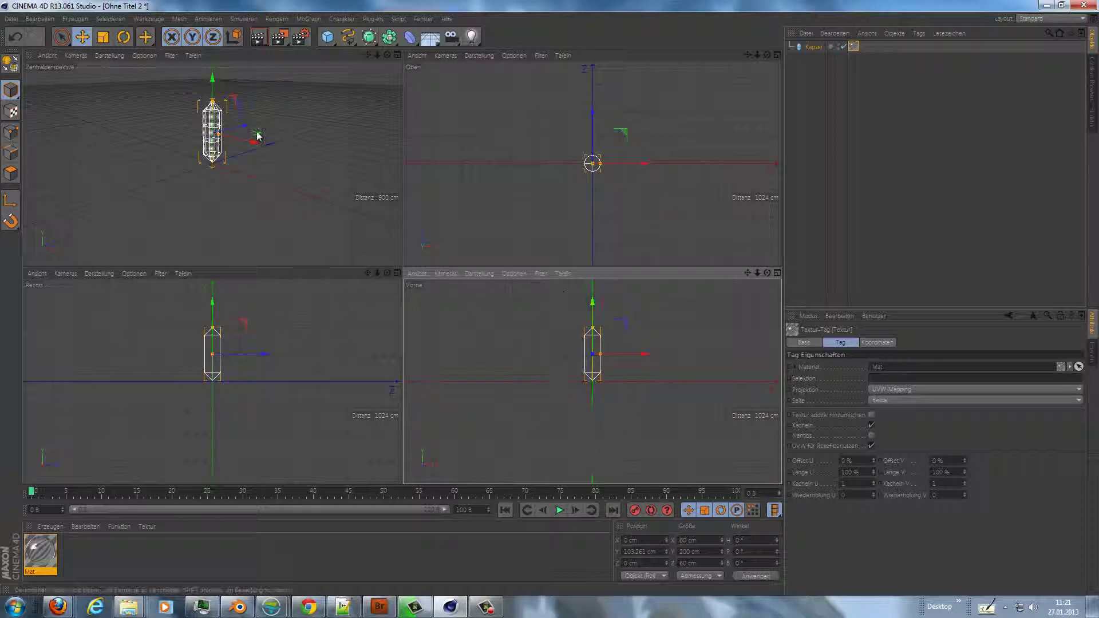
pyautogui.middleClick(281, 111)
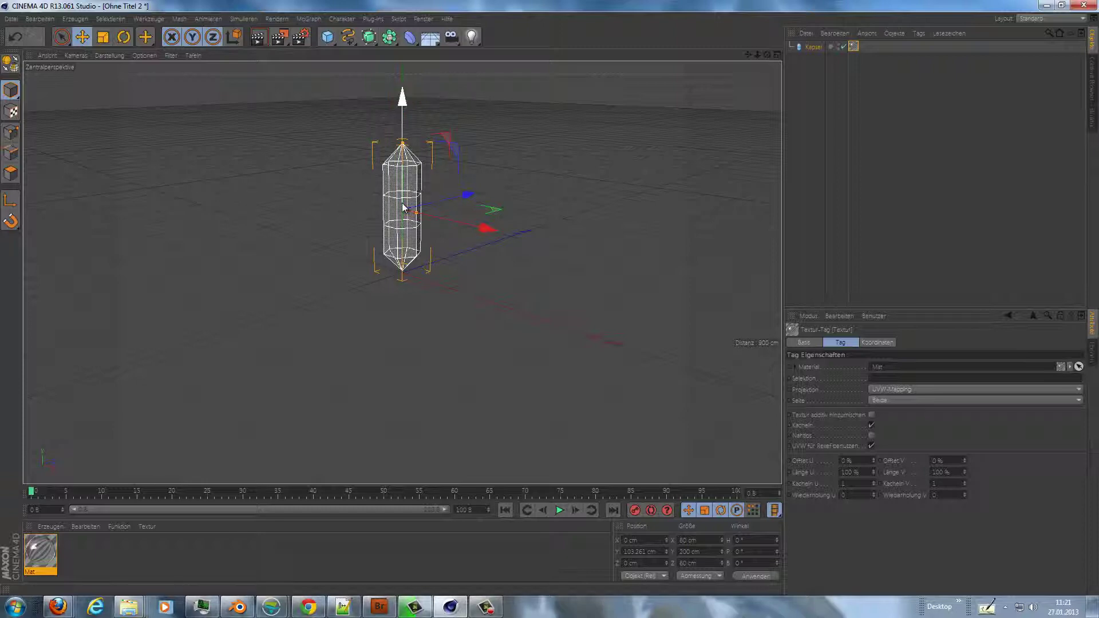
pyautogui.press('c')
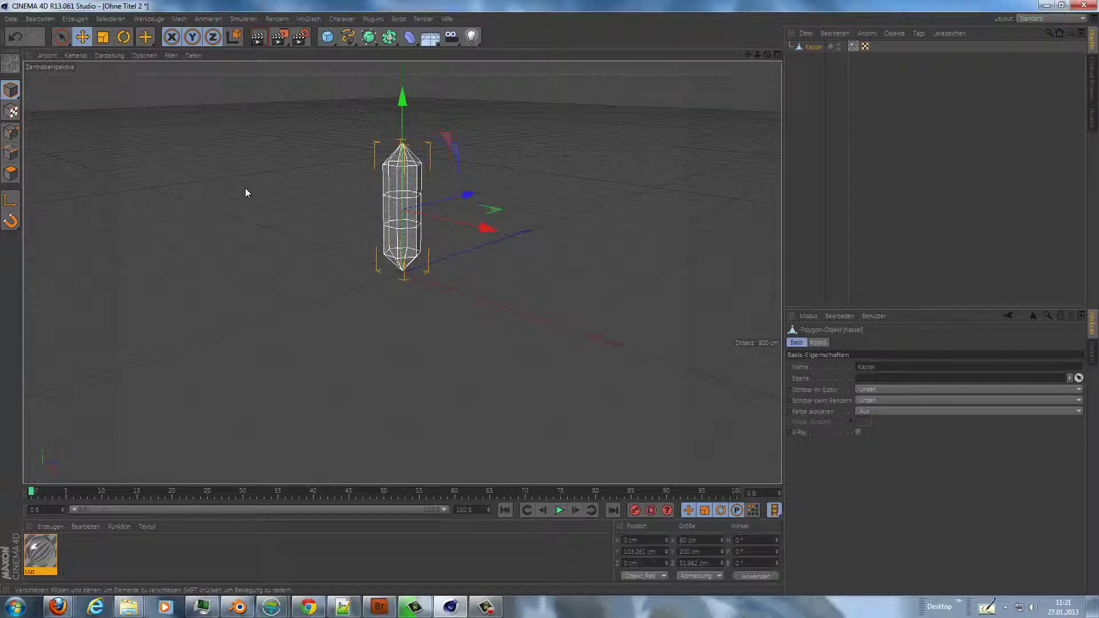
pyautogui.click(10, 174)
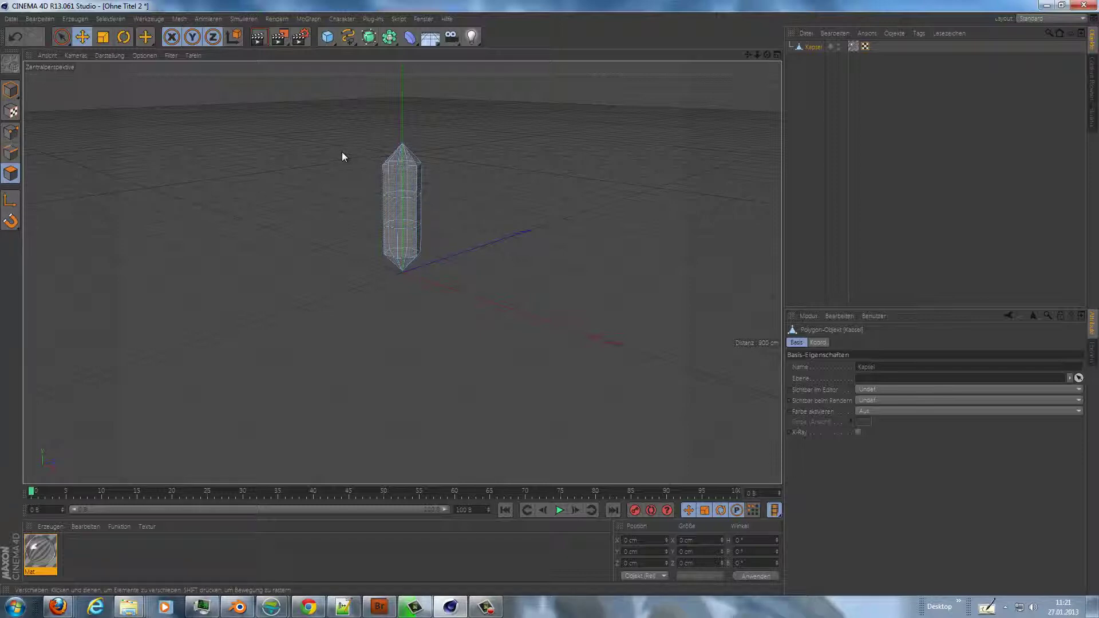
# - Set the Knife tool to cut beyond the selection and through hidden faces
pyautogui.press('k')
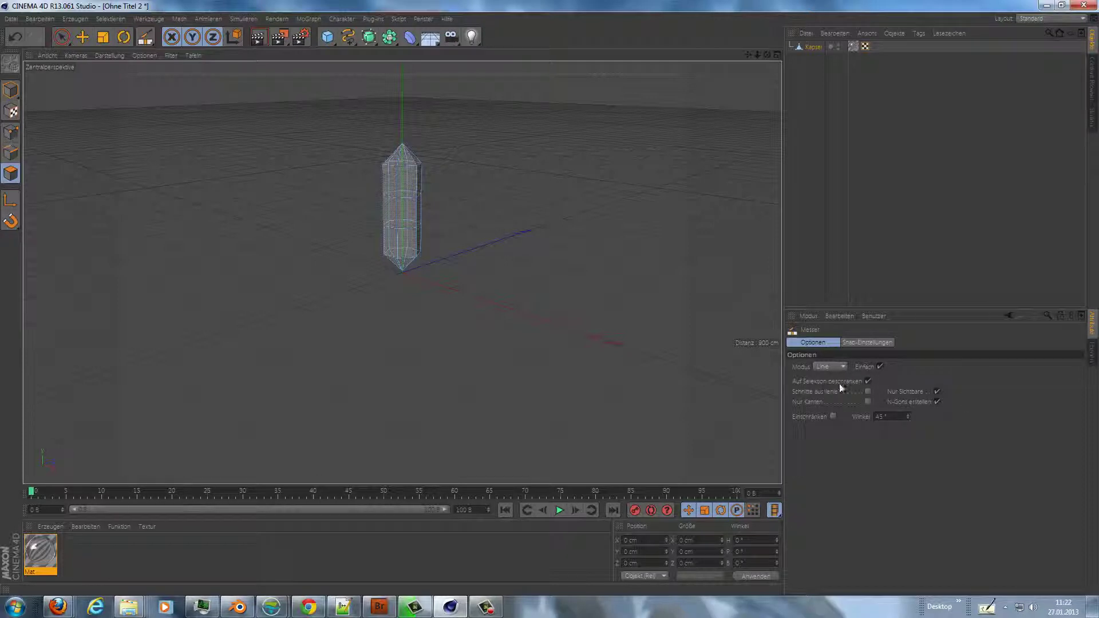
pyautogui.click(867, 381)
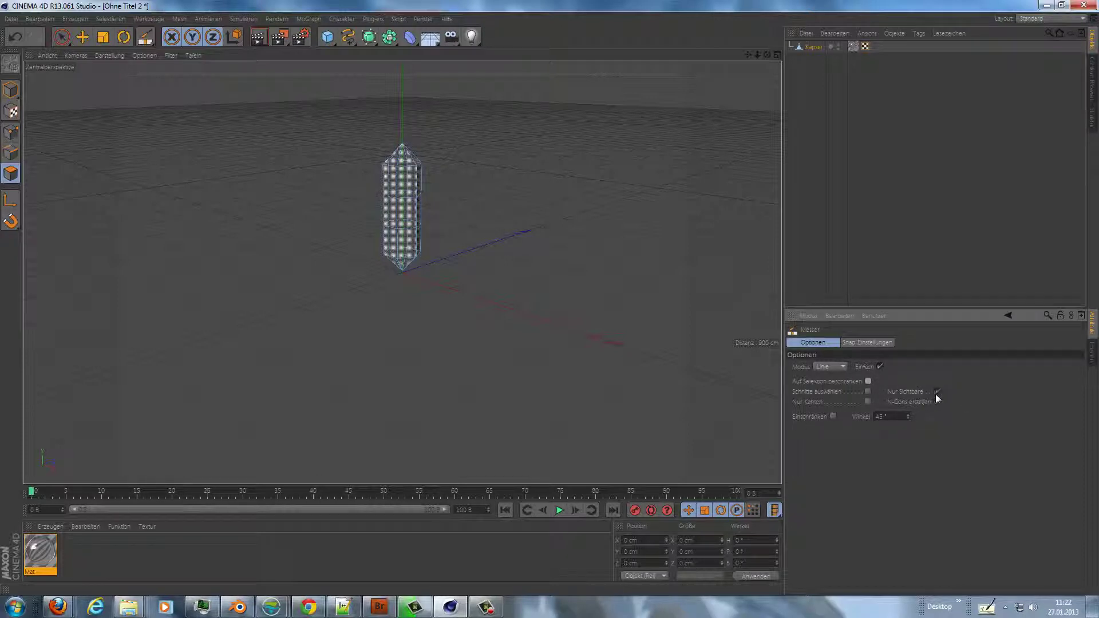
pyautogui.click(937, 392)
pyautogui.scroll(2, 422, 163)
pyautogui.scroll(2, 421, 163)
pyautogui.scroll(2, 421, 163)
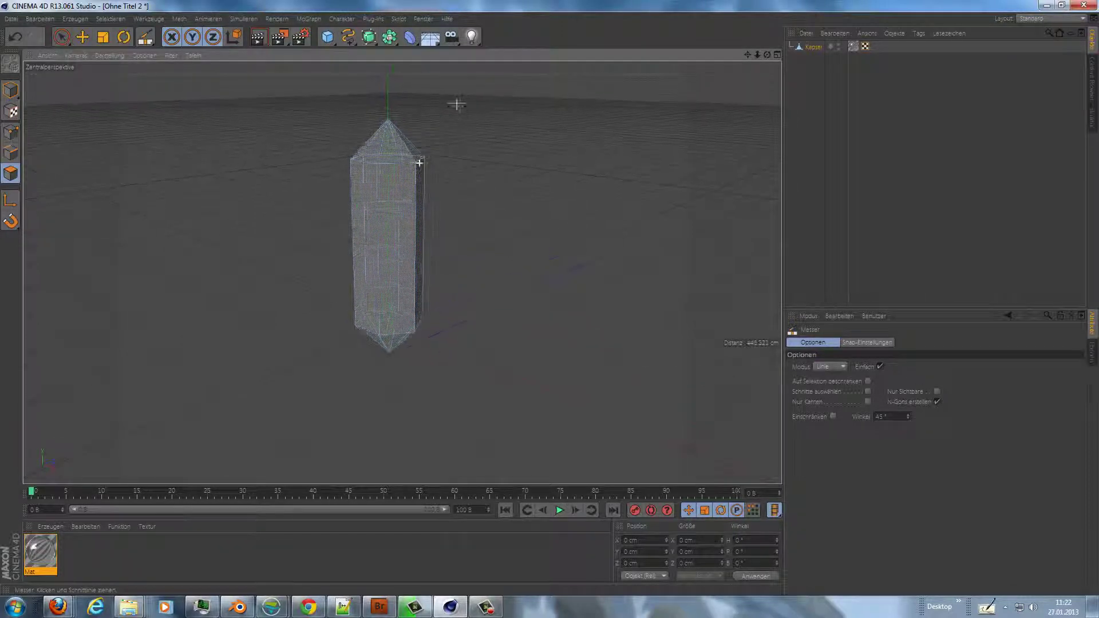
# - Slice a series of random knife lines across the crystal from a couple of orbited angles
pyautogui.moveTo(465, 97); pyautogui.dragTo(248, 380)
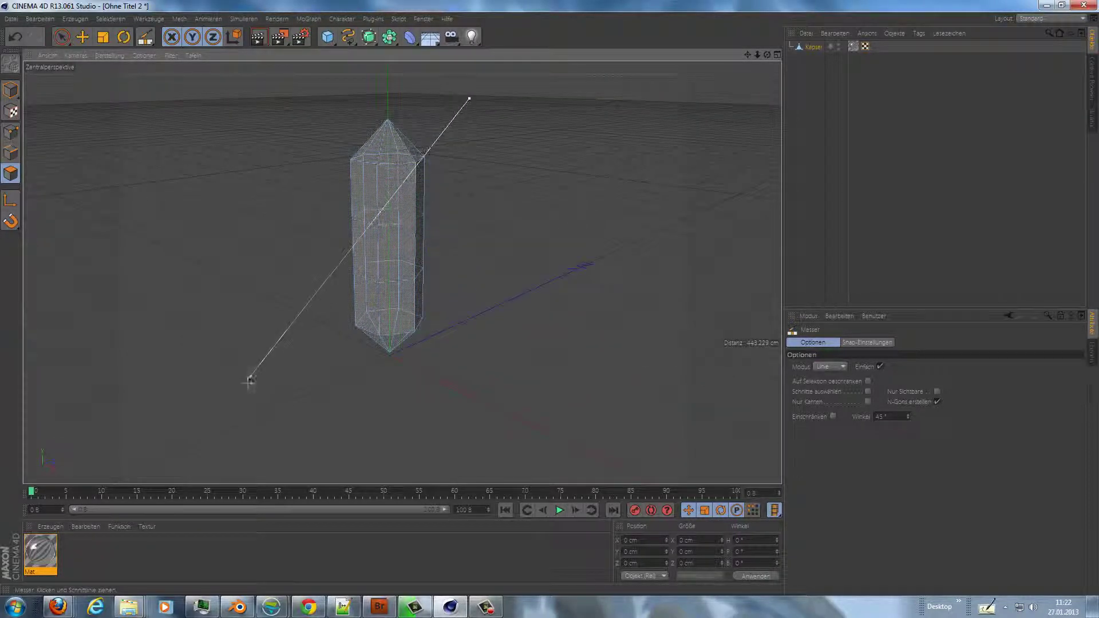
pyautogui.moveTo(281, 109); pyautogui.dragTo(429, 349)
pyautogui.moveTo(584, 167); pyautogui.dragTo(246, 442)
pyautogui.moveTo(207, 270); pyautogui.dragTo(478, 380)
pyautogui.moveTo(327, 139); pyautogui.dragTo(453, 240)
pyautogui.moveTo(503, 194)
pyautogui.keyDown('alt'); pyautogui.mouseDown()
pyautogui.moveTo(462, 115)
pyautogui.moveTo(380, 183)
pyautogui.mouseUp(); pyautogui.keyUp('alt')
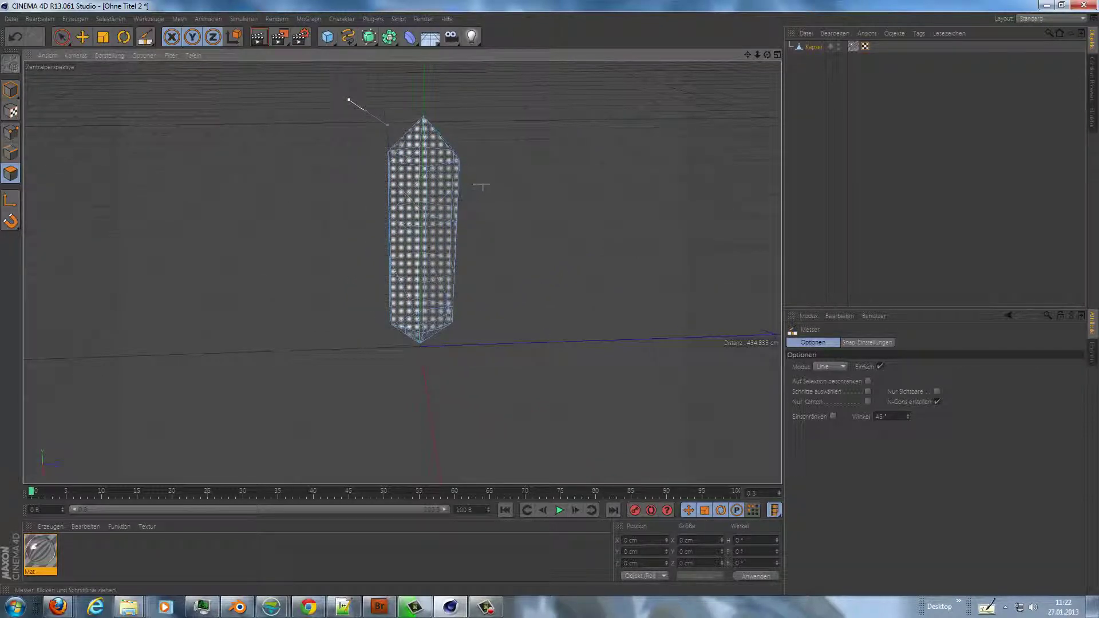
pyautogui.moveTo(495, 141)
pyautogui.keyDown('alt'); pyautogui.mouseDown()
pyautogui.moveTo(403, 147)
pyautogui.moveTo(421, 126)
pyautogui.mouseUp(); pyautogui.keyUp('alt')
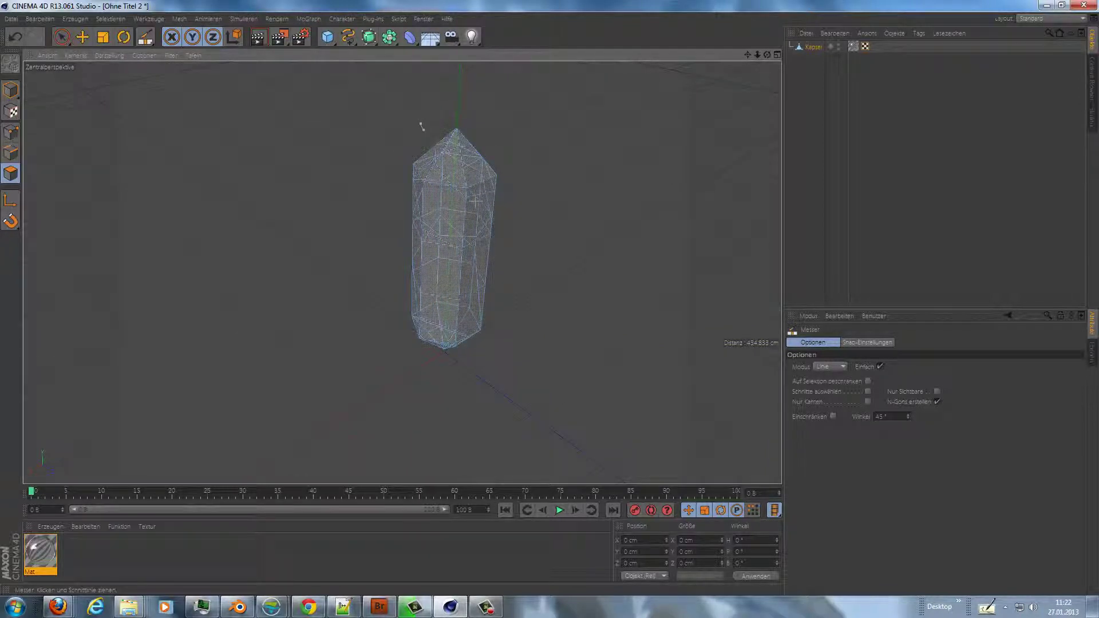
pyautogui.moveTo(536, 146); pyautogui.dragTo(405, 260)
pyautogui.moveTo(546, 264)
pyautogui.keyDown('alt'); pyautogui.mouseDown()
pyautogui.moveTo(572, 191)
pyautogui.moveTo(408, 299)
pyautogui.mouseUp(); pyautogui.keyUp('alt')
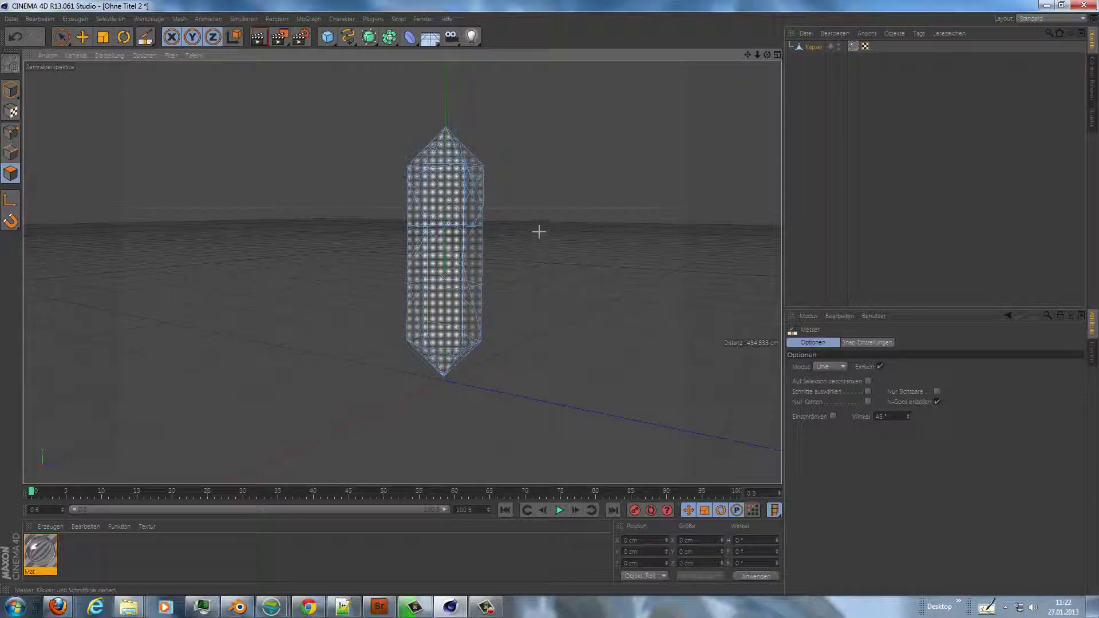
pyautogui.moveTo(527, 234); pyautogui.dragTo(374, 377)
pyautogui.moveTo(334, 275); pyautogui.dragTo(476, 378)
pyautogui.moveTo(380, 277); pyautogui.dragTo(535, 361)
# - Add a diagonal cut from a closer view, inspect the cuts, and select the capsule
pyautogui.middleClick(549, 307)
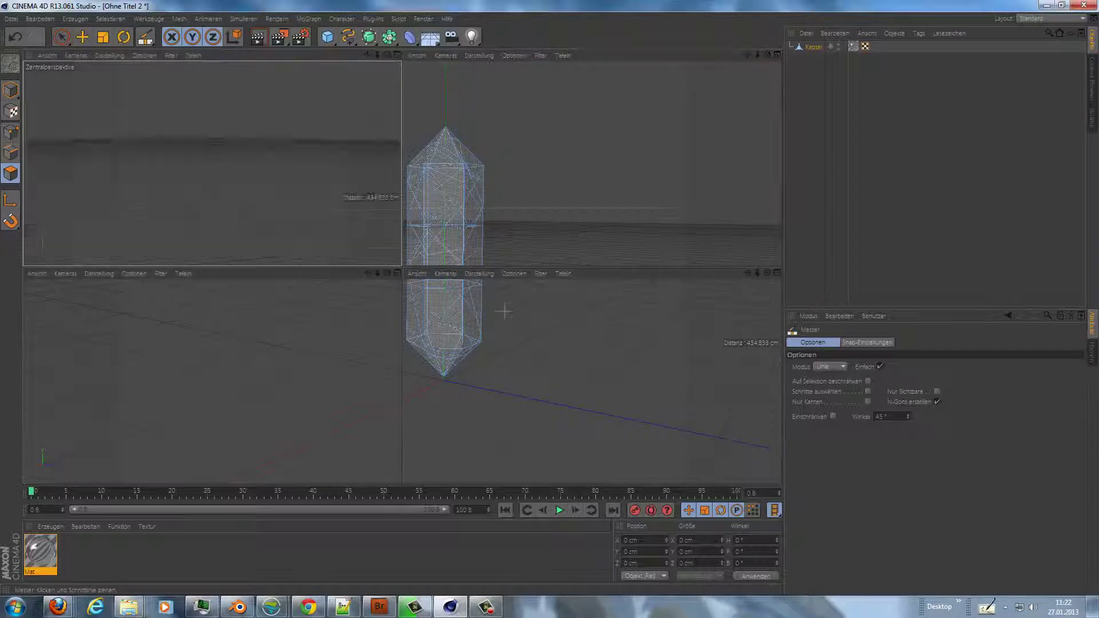
pyautogui.middleClick(349, 173)
pyautogui.keyDown('alt'); pyautogui.moveTo(353, 172); pyautogui.dragTo(401, 272); pyautogui.keyUp('alt')
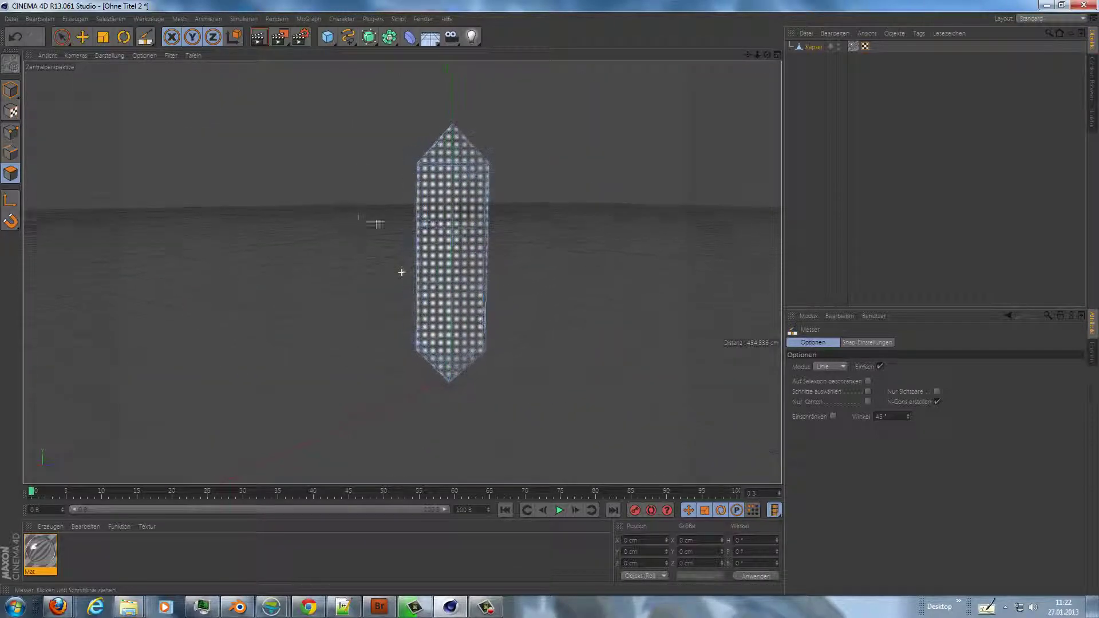
pyautogui.moveTo(365, 155); pyautogui.dragTo(456, 378)
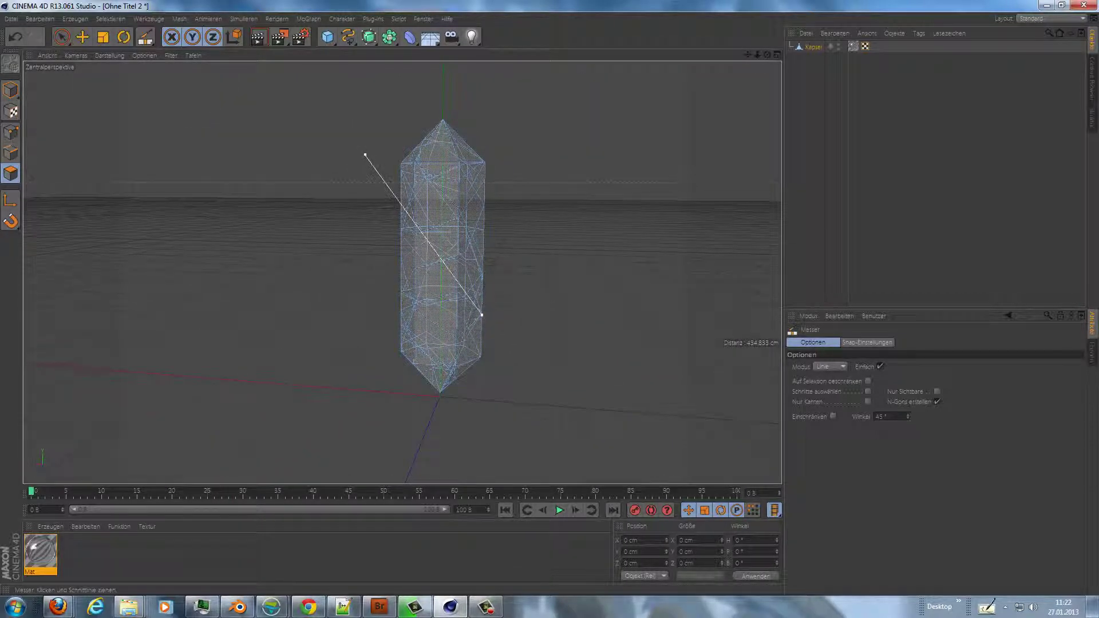
pyautogui.moveTo(486, 147)
pyautogui.keyDown('alt'); pyautogui.mouseDown()
pyautogui.moveTo(401, 273)
pyautogui.moveTo(338, 155)
pyautogui.mouseUp(); pyautogui.keyUp('alt')
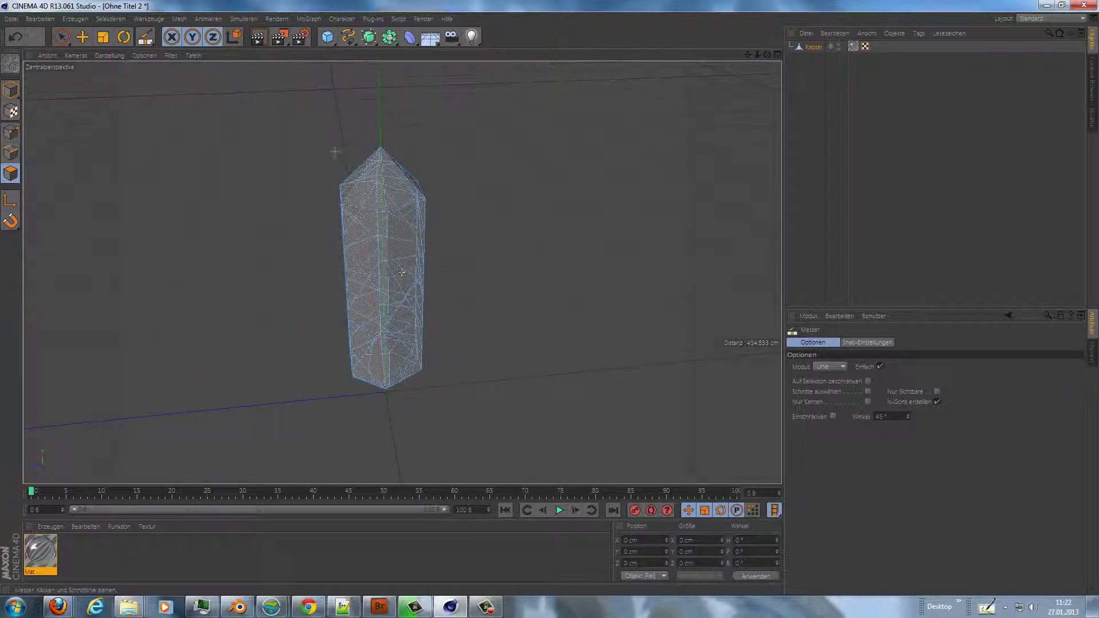
pyautogui.middleClick(495, 139)
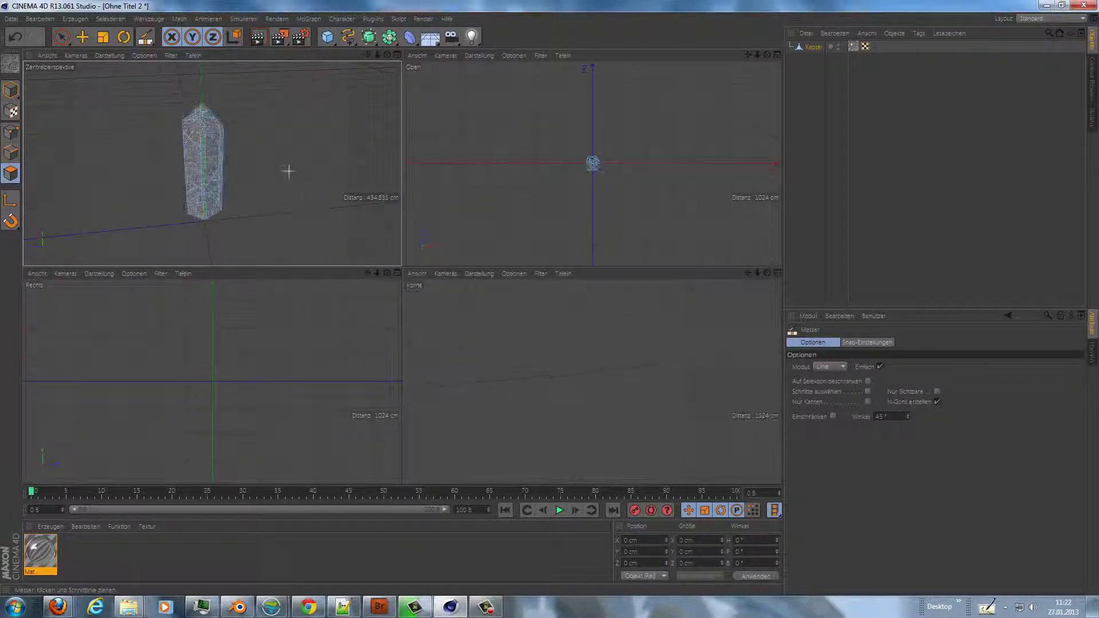
pyautogui.middleClick(331, 162)
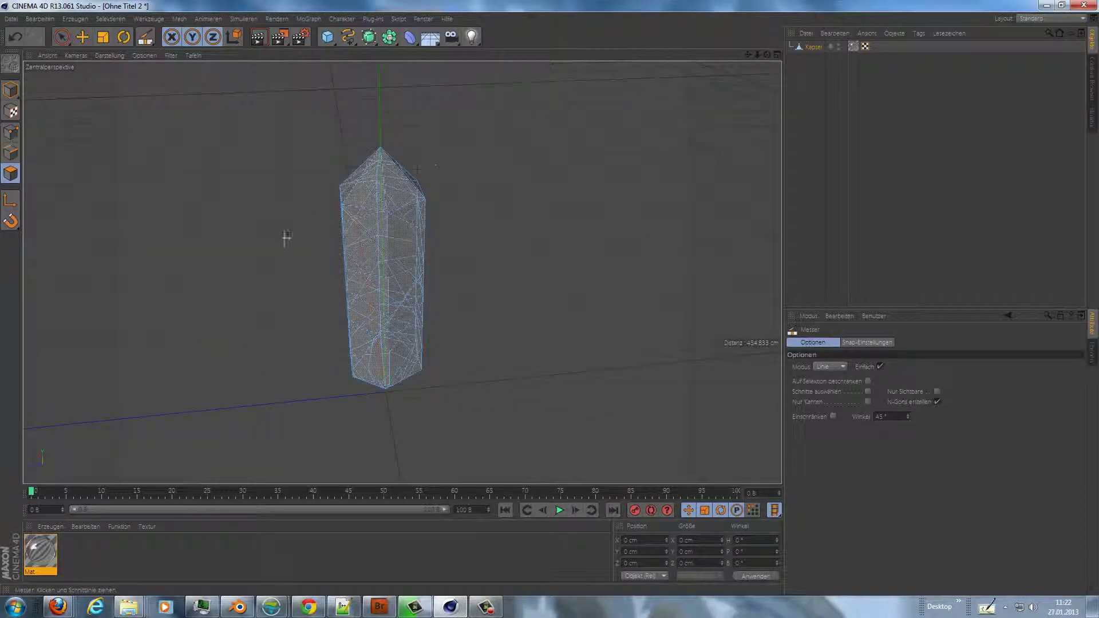
pyautogui.moveTo(454, 248)
pyautogui.keyDown('alt'); pyautogui.mouseDown()
pyautogui.moveTo(401, 272)
pyautogui.moveTo(265, 174)
pyautogui.mouseUp(); pyautogui.keyUp('alt')
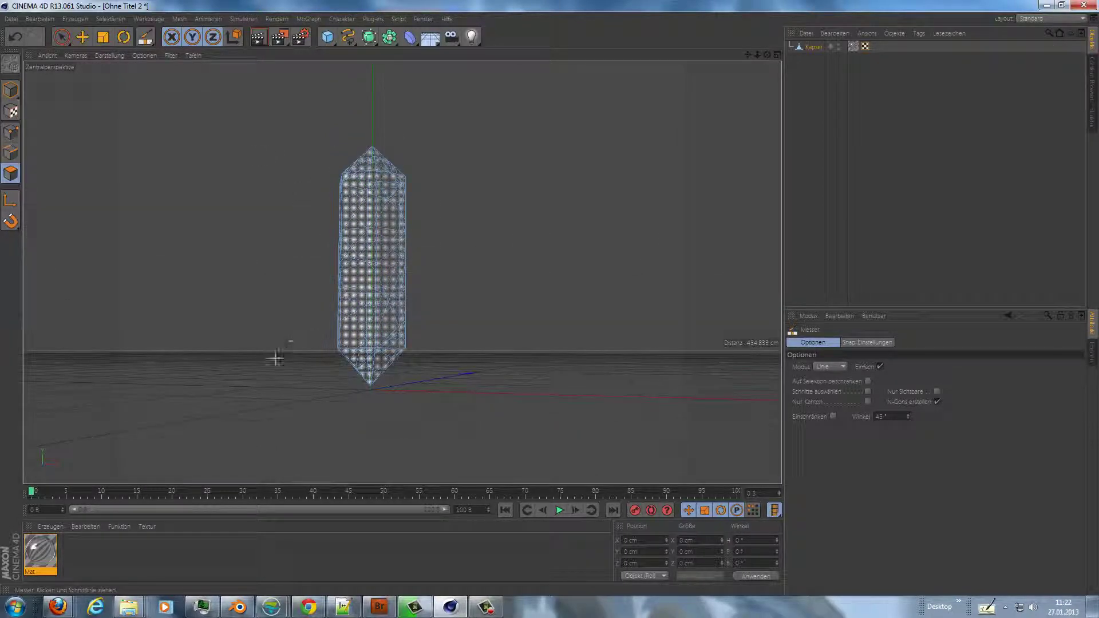
pyautogui.moveTo(493, 314)
pyautogui.keyDown('alt'); pyautogui.mouseDown()
pyautogui.moveTo(479, 264)
pyautogui.moveTo(422, 341)
pyautogui.mouseUp(); pyautogui.keyUp('alt')
pyautogui.moveTo(459, 245)
pyautogui.keyDown('alt'); pyautogui.mouseDown()
pyautogui.moveTo(424, 361)
pyautogui.moveTo(441, 398)
pyautogui.moveTo(625, 343)
pyautogui.moveTo(522, 299)
pyautogui.moveTo(596, 306)
pyautogui.moveTo(643, 287)
pyautogui.moveTo(601, 215)
pyautogui.moveTo(548, 237)
pyautogui.mouseUp(); pyautogui.keyUp('alt')
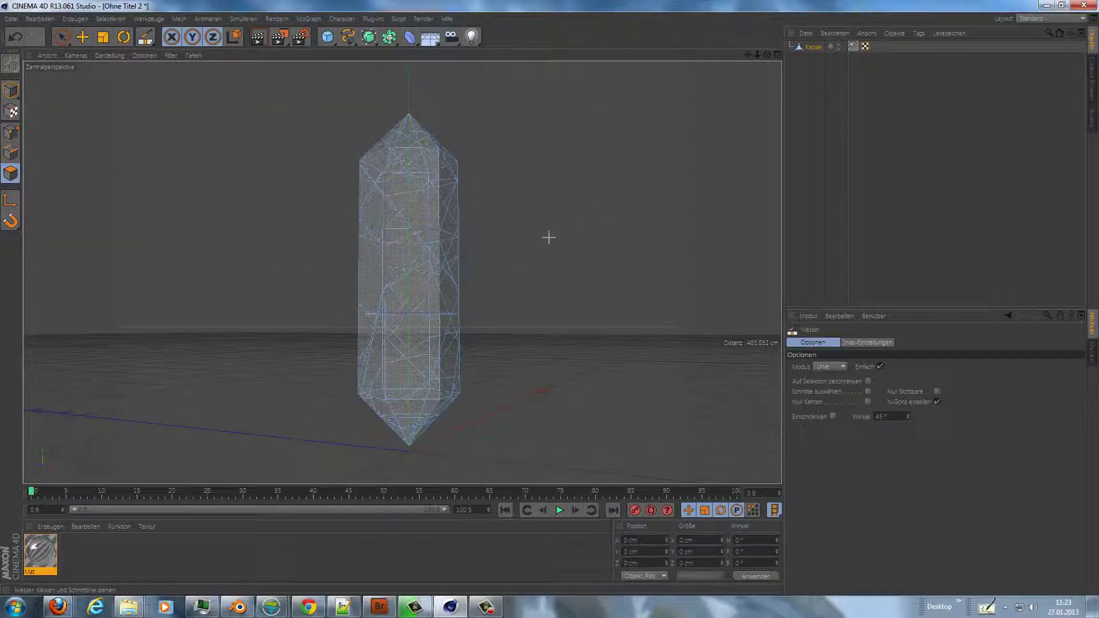
pyautogui.click(425, 248)
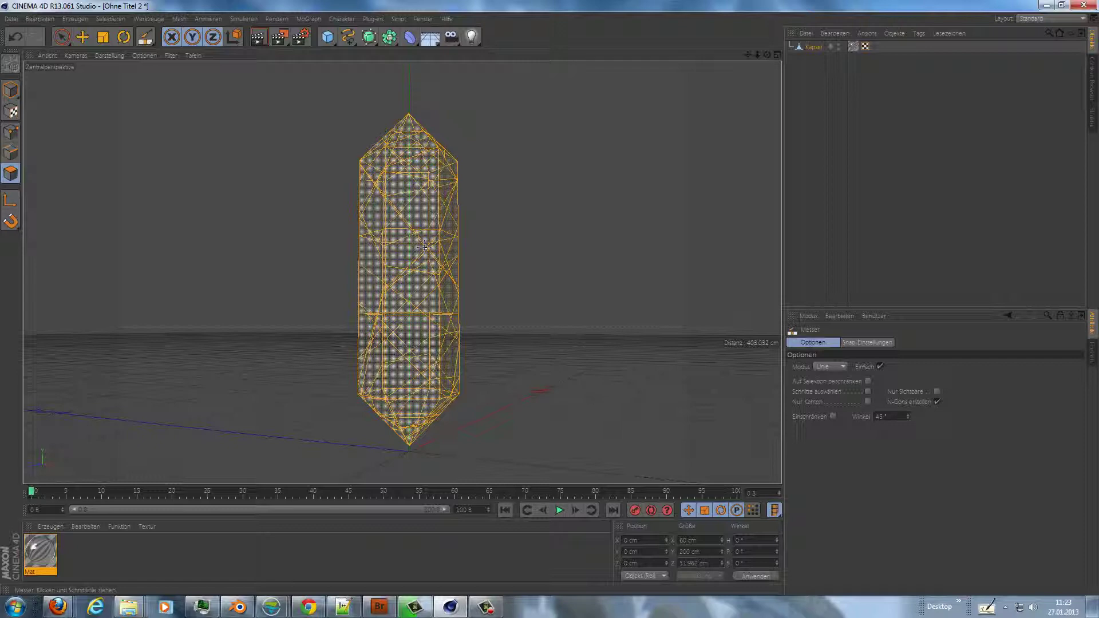
# - Apply Unterteilen to the cut capsule, then reselect Kapsel in the Object Manager
pyautogui.rightClick(430, 213)
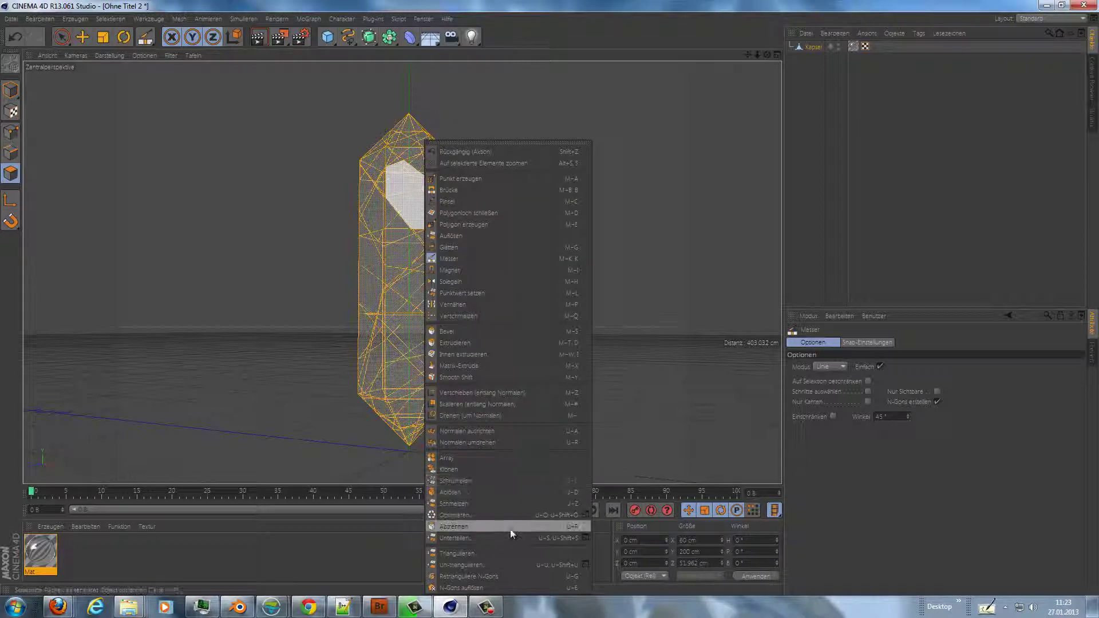
pyautogui.click(511, 539)
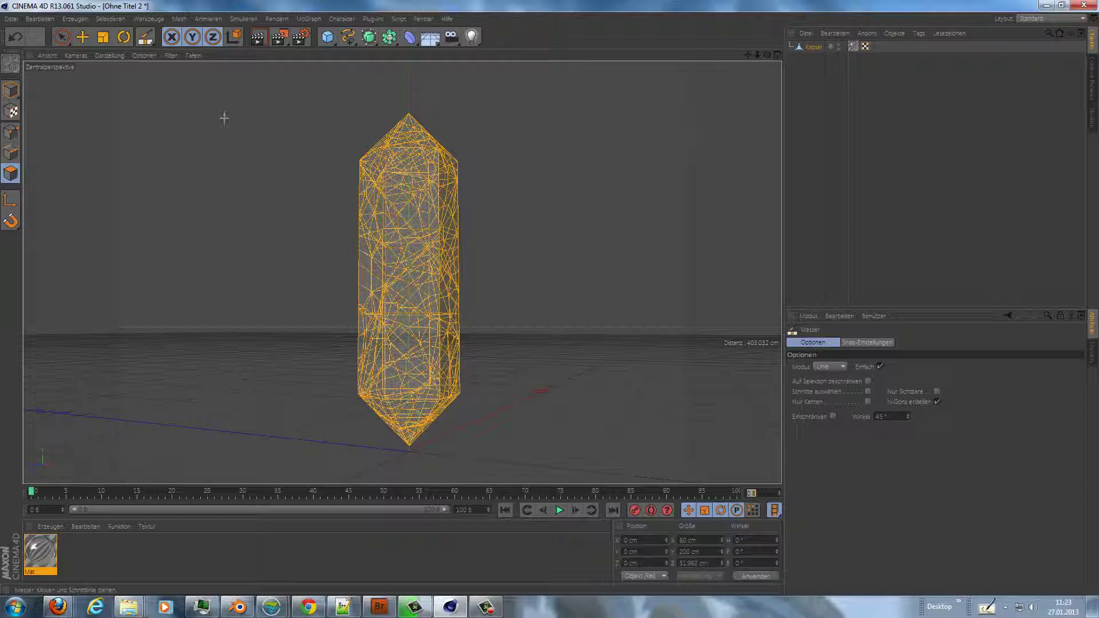
pyautogui.click(813, 49)
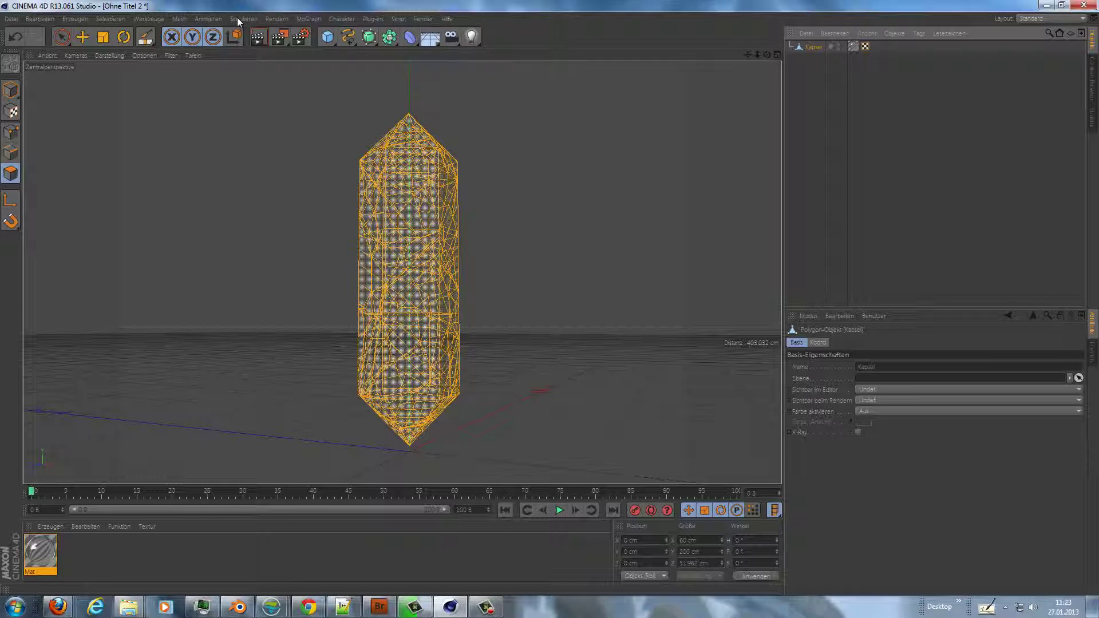
# - Create a MoGraph Zufall effector and parent it under Kapsel
pyautogui.click(306, 20)
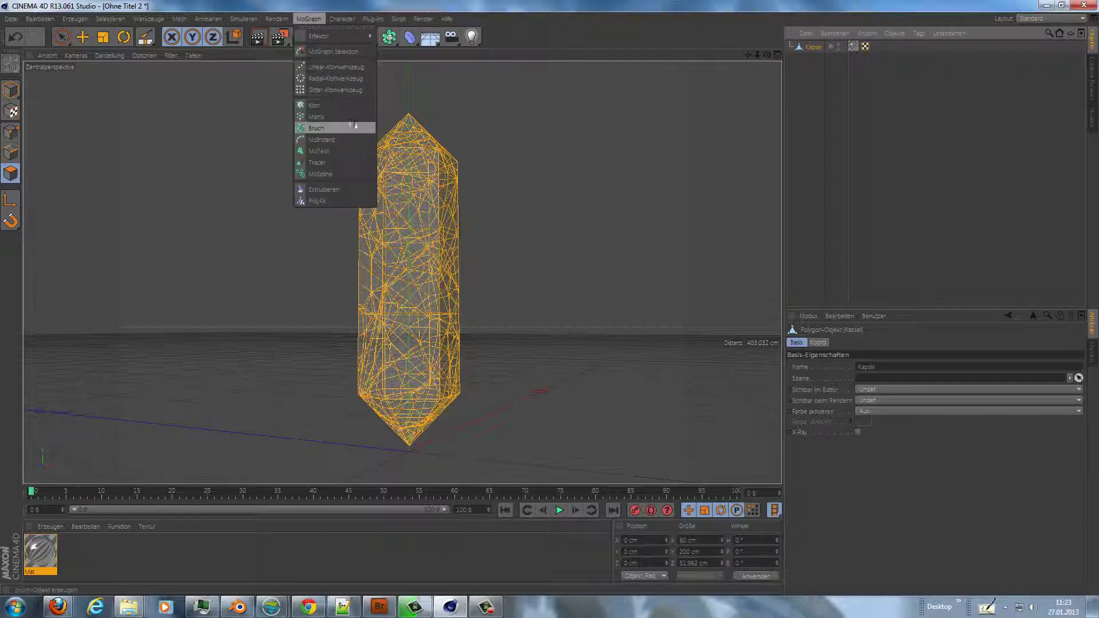
pyautogui.moveTo(331, 36)
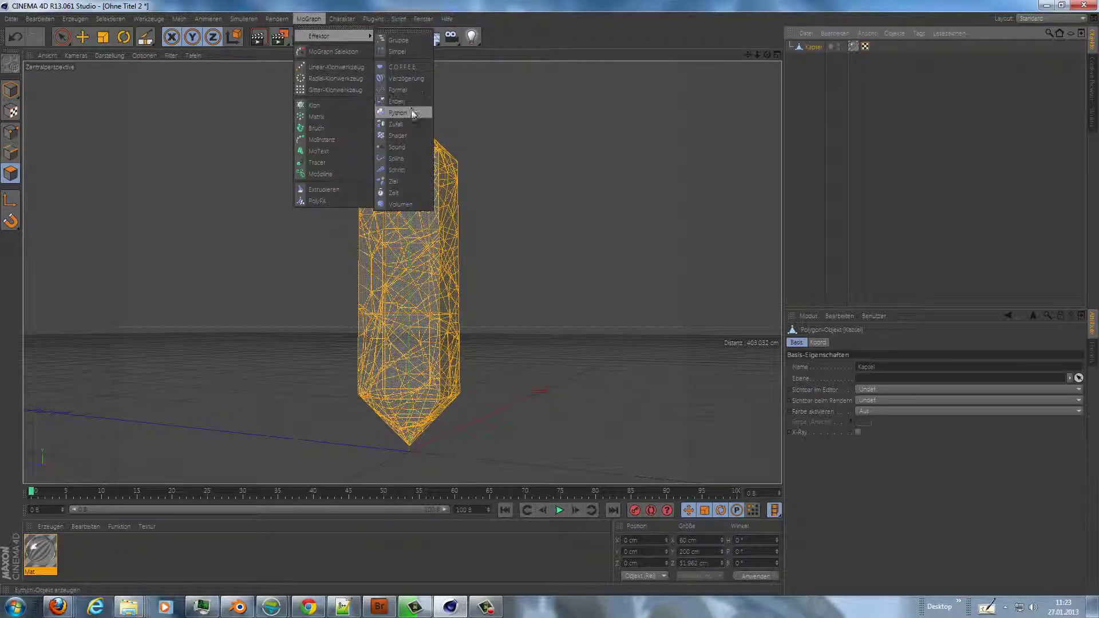
pyautogui.click(406, 120)
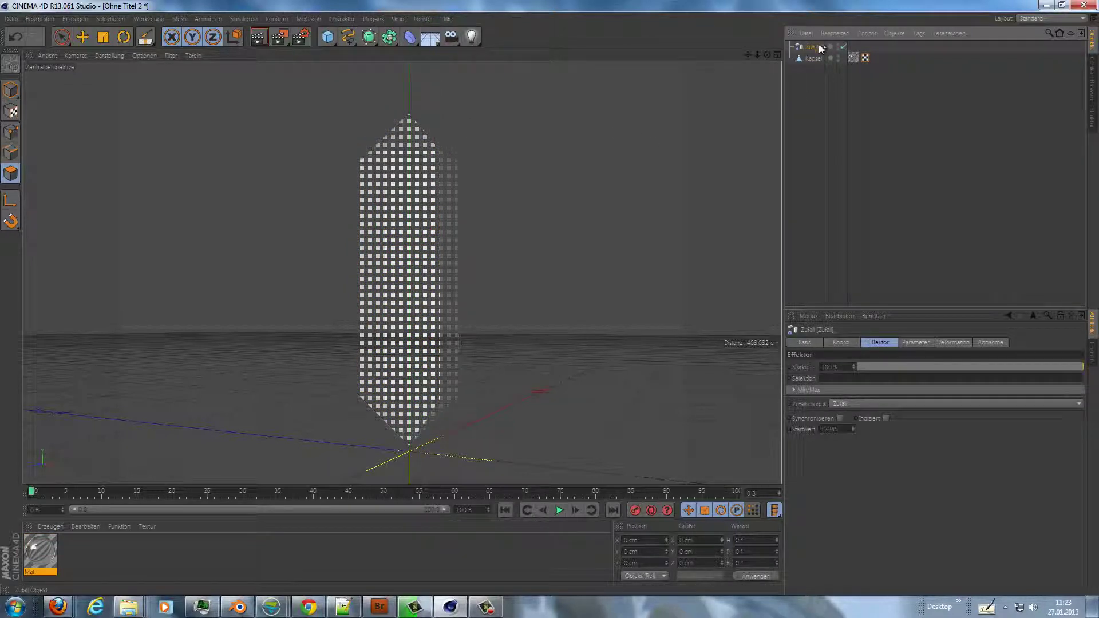
pyautogui.moveTo(813, 52); pyautogui.dragTo(817, 61)
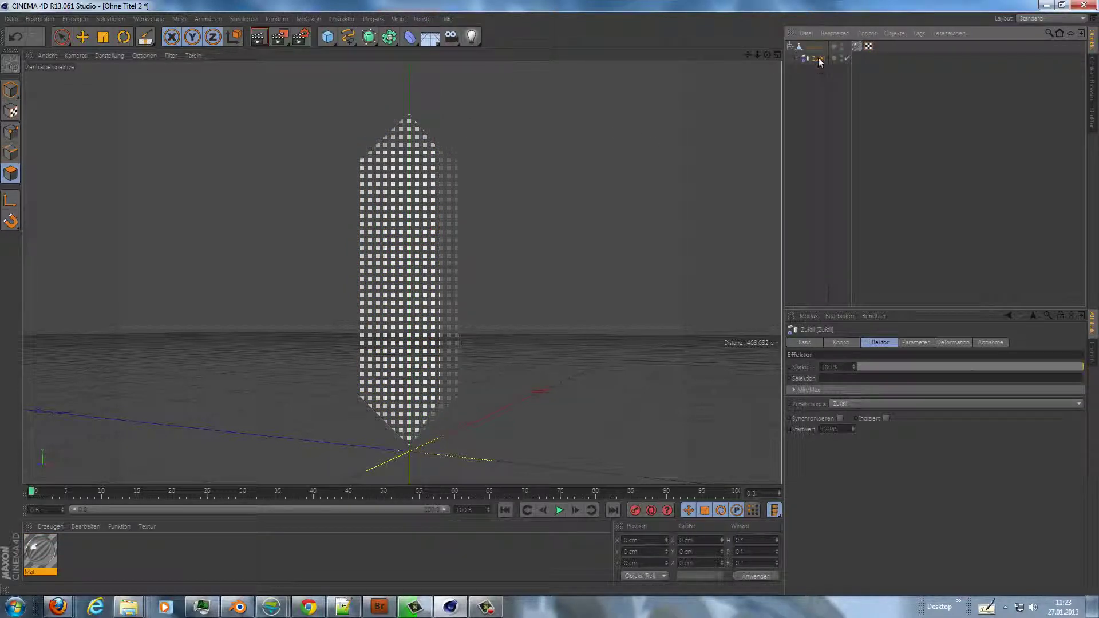
# - Set the Zufall effector to deform Polygone with P.X, P.Y and P.Z offsets of 10 cm
pyautogui.click(953, 344)
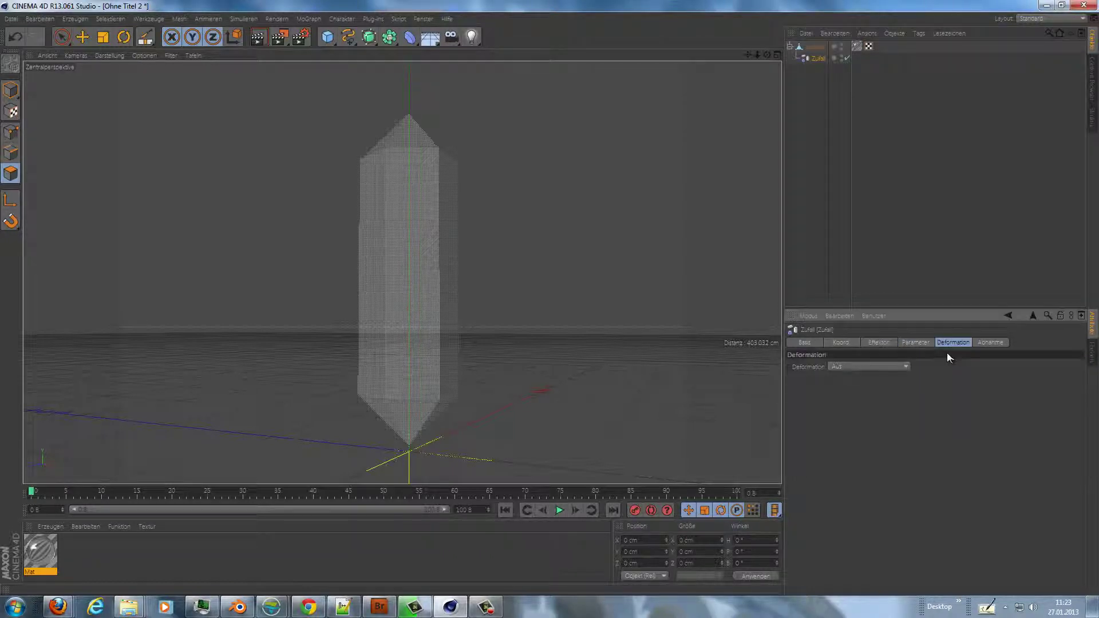
pyautogui.click(885, 367)
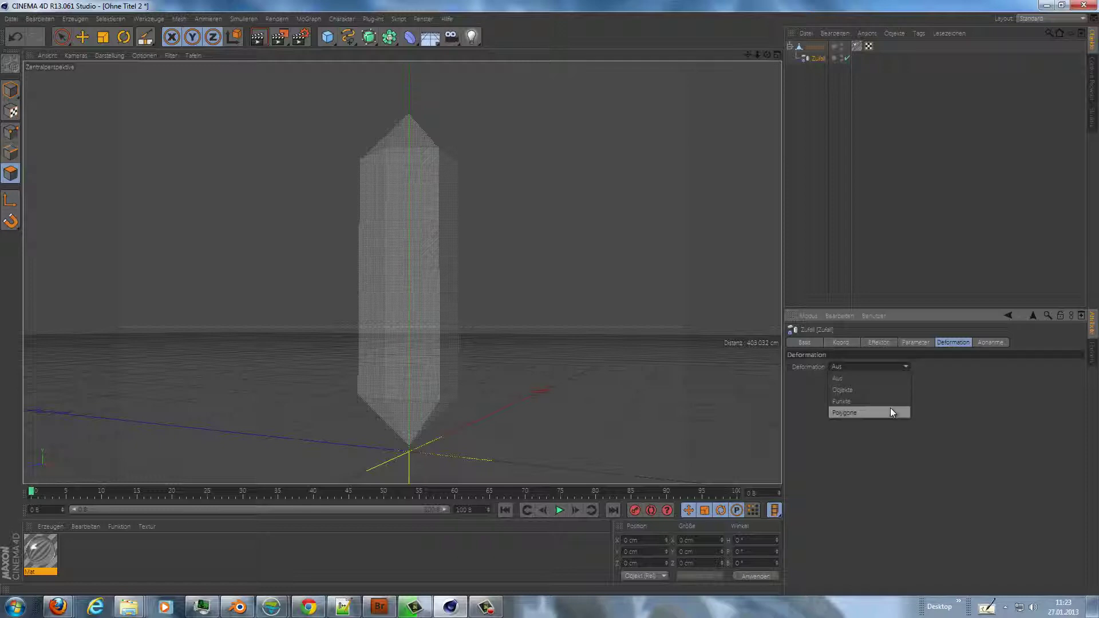
pyautogui.click(892, 407)
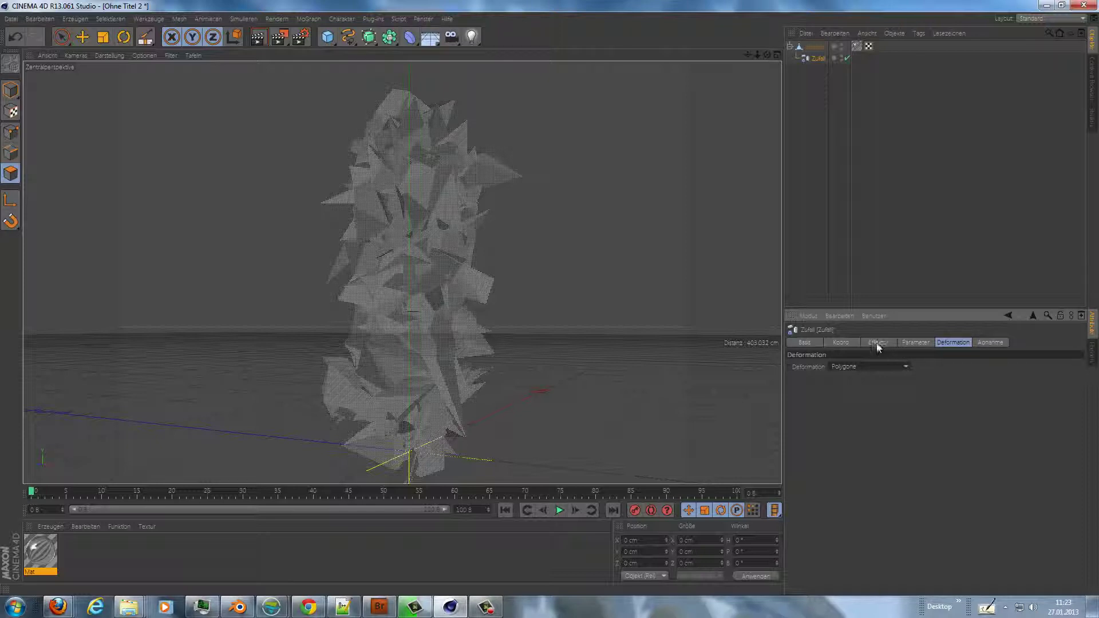
pyautogui.click(911, 344)
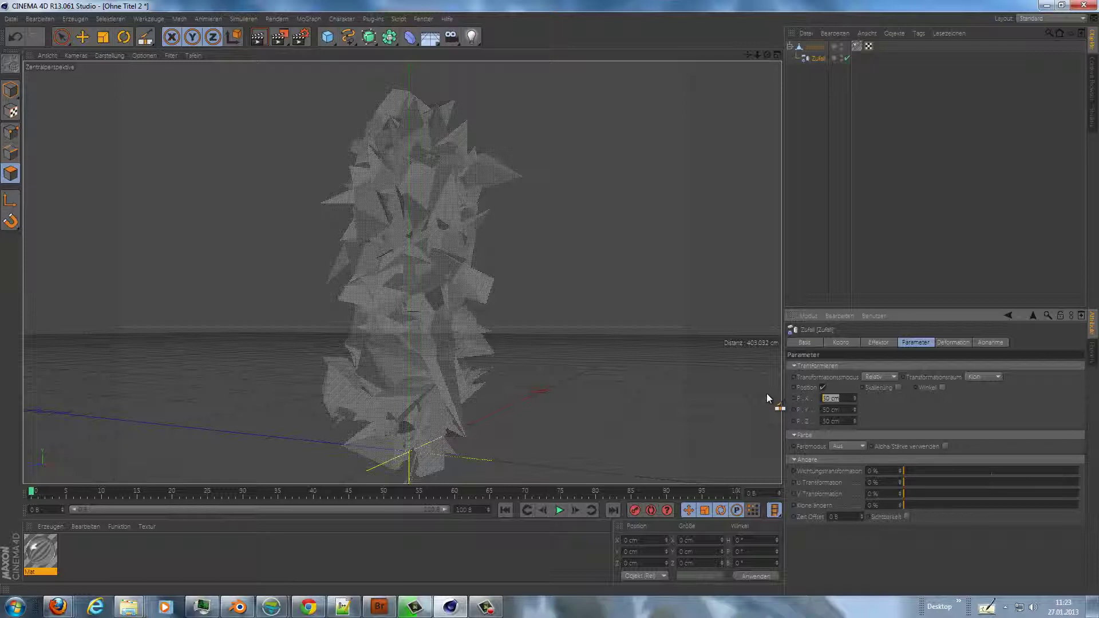
pyautogui.write('10')
pyautogui.press('Tab')
pyautogui.write('10')
pyautogui.press('Tab')
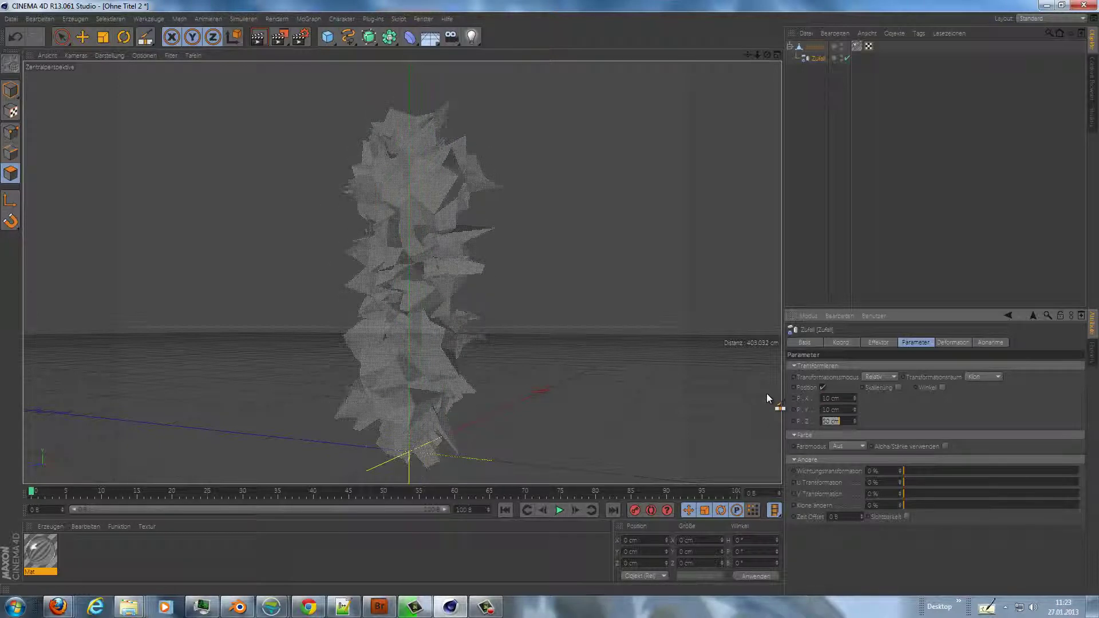
pyautogui.write('10')
pyautogui.press('Return')
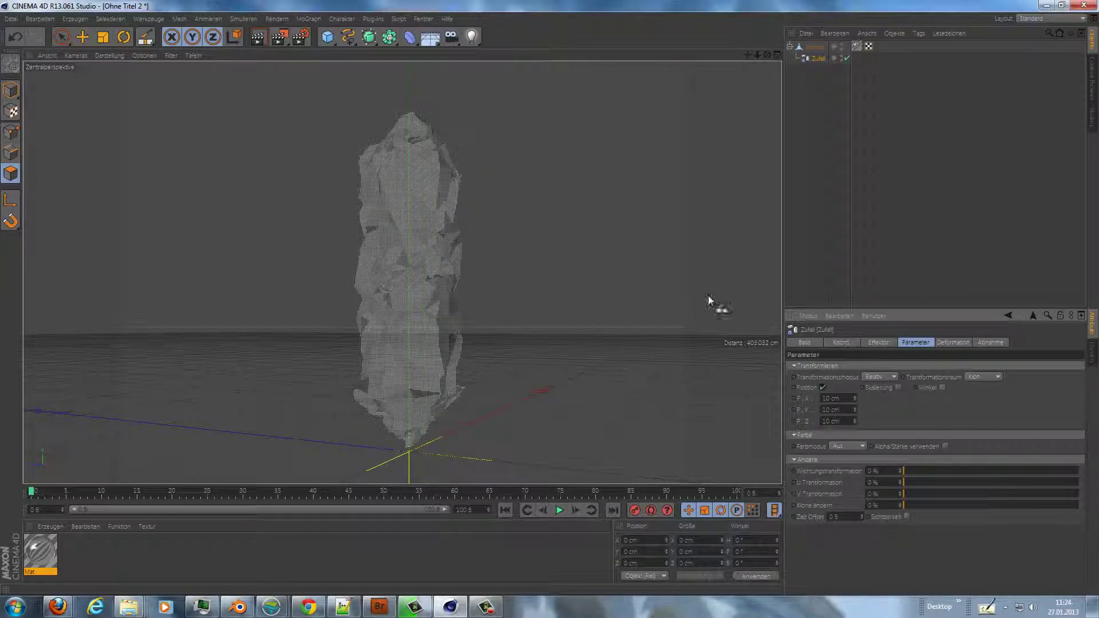
# - Lower the effector's Stärke to 14% and reselect the capsule
pyautogui.click(883, 344)
pyautogui.moveTo(1014, 370); pyautogui.dragTo(891, 374)
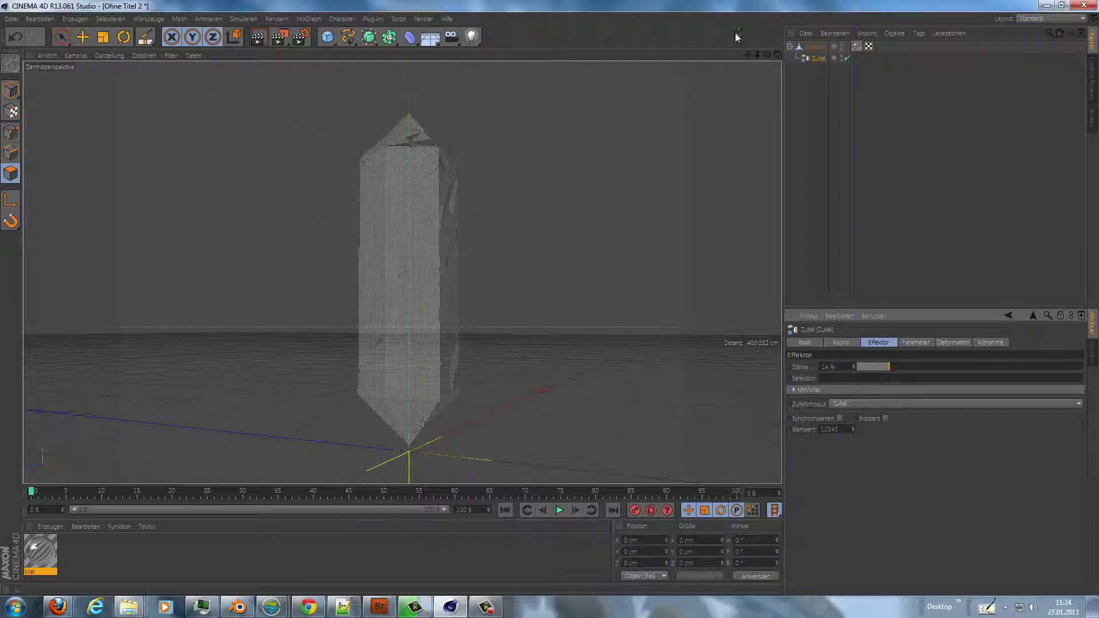
pyautogui.click(813, 47)
pyautogui.press('k')
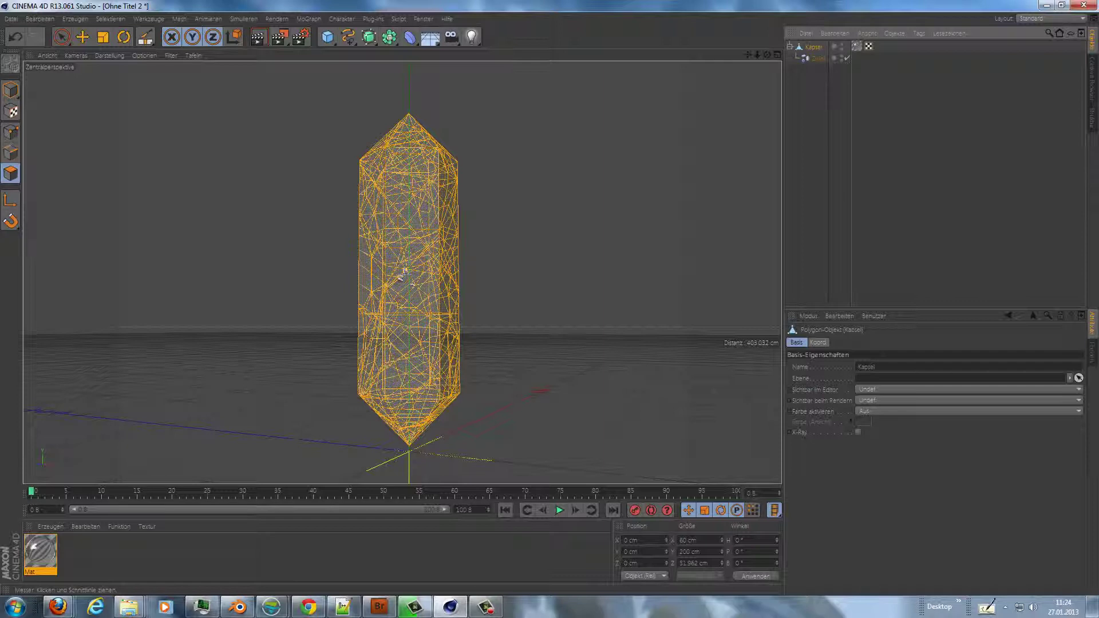
pyautogui.rightClick(401, 188)
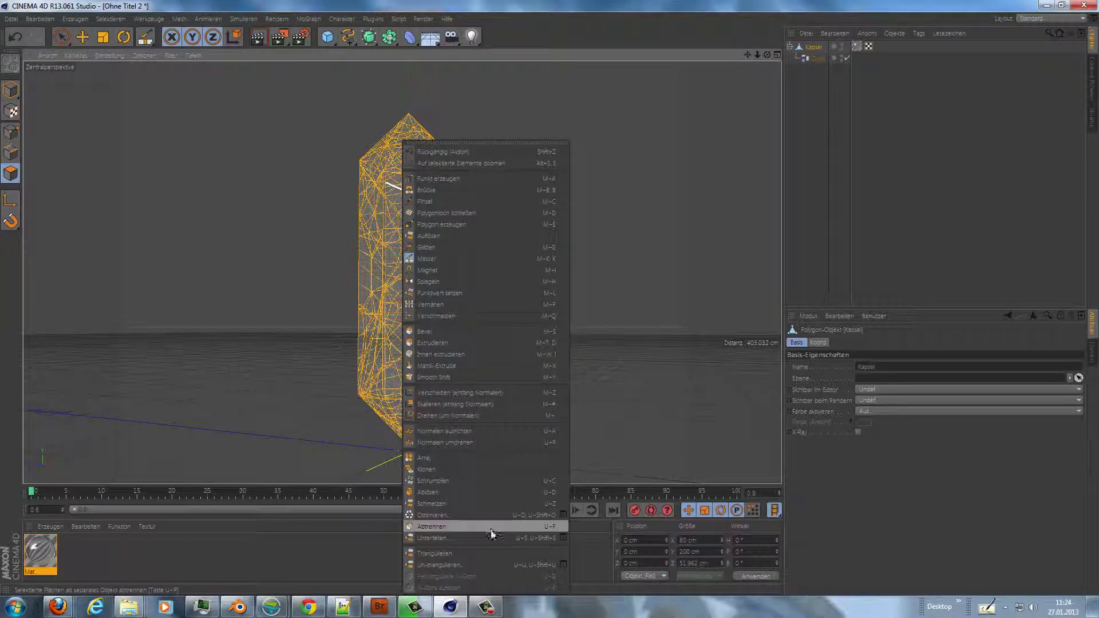
pyautogui.click(480, 517)
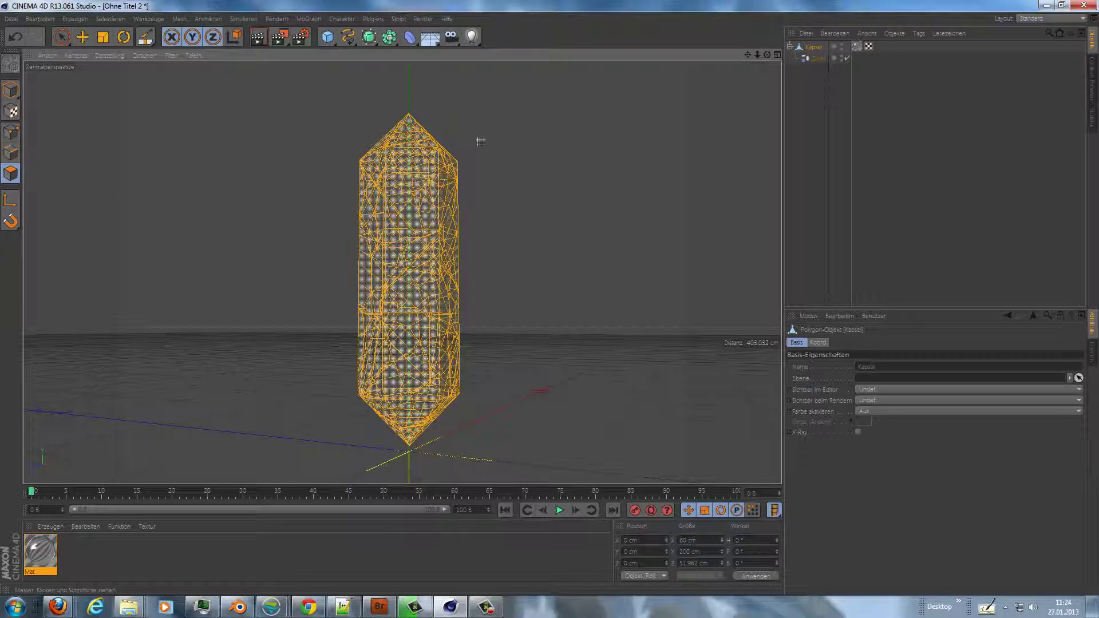
pyautogui.click(814, 58)
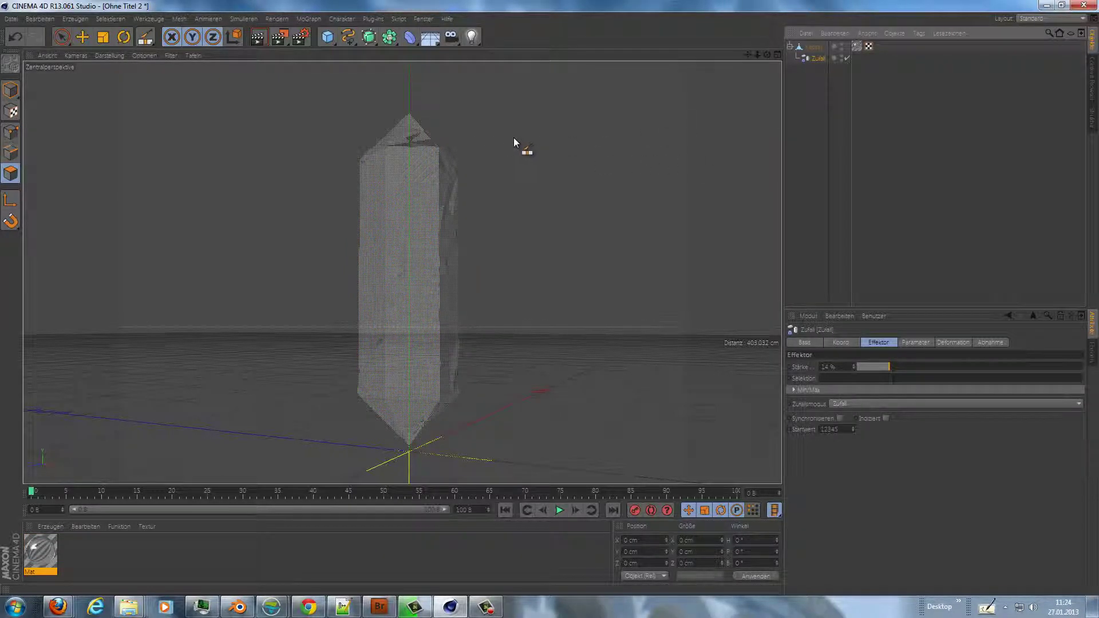
pyautogui.moveTo(510, 147)
pyautogui.keyDown('alt'); pyautogui.mouseDown()
pyautogui.moveTo(503, 228)
pyautogui.moveTo(505, 150)
pyautogui.moveTo(494, 173)
pyautogui.mouseUp(); pyautogui.keyUp('alt')
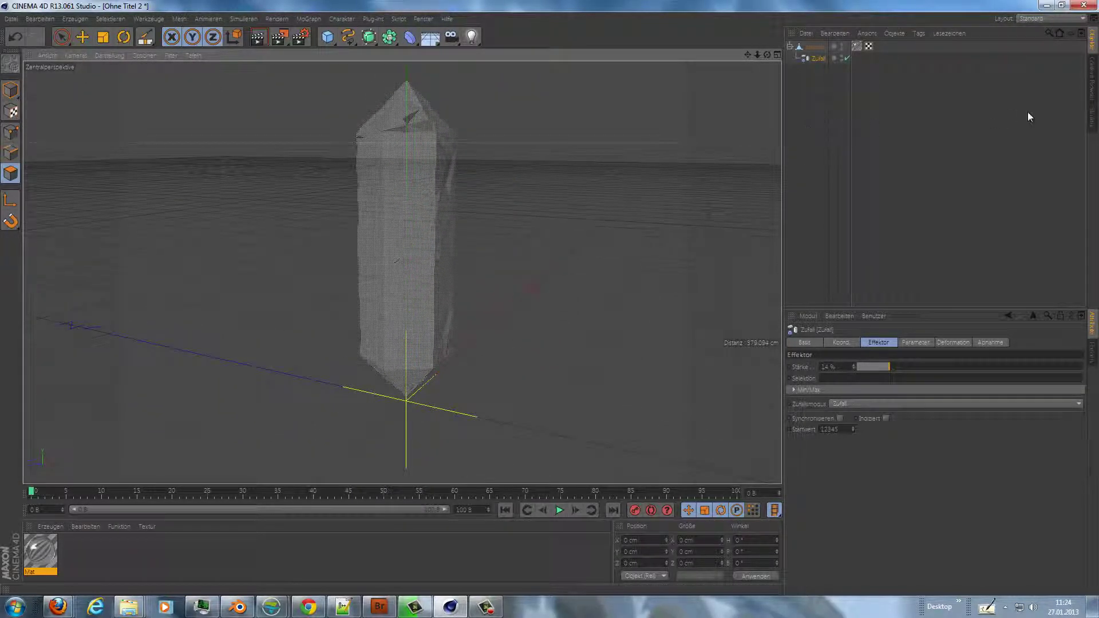
# - Merge the HDRStudioRig.c4d preset from the Content Browser into the scene
pyautogui.click(1091, 80)
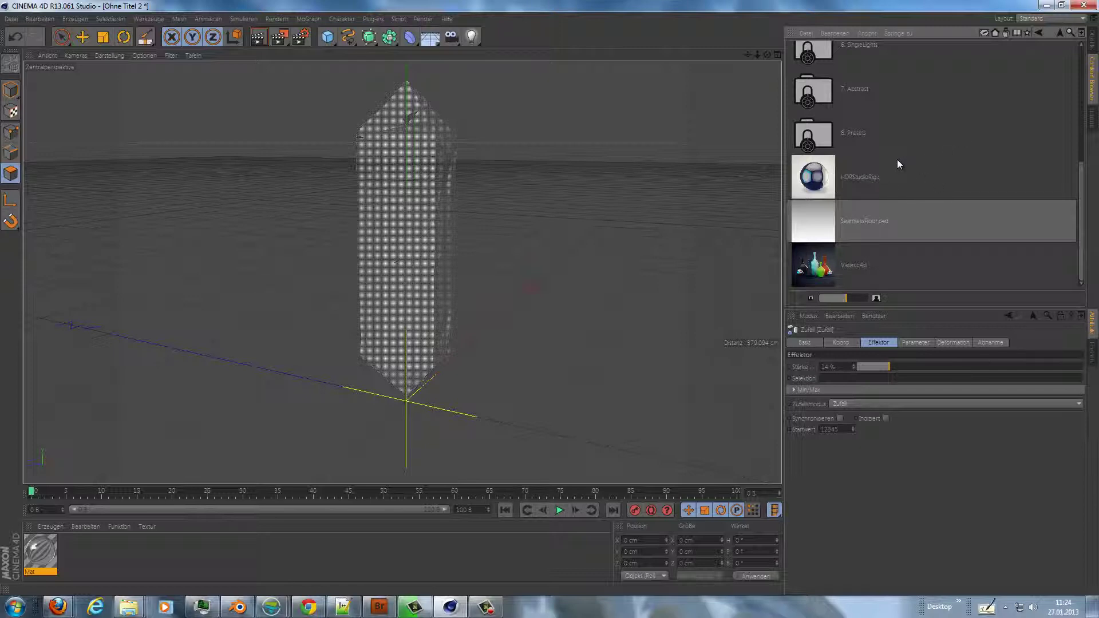
pyautogui.click(853, 173)
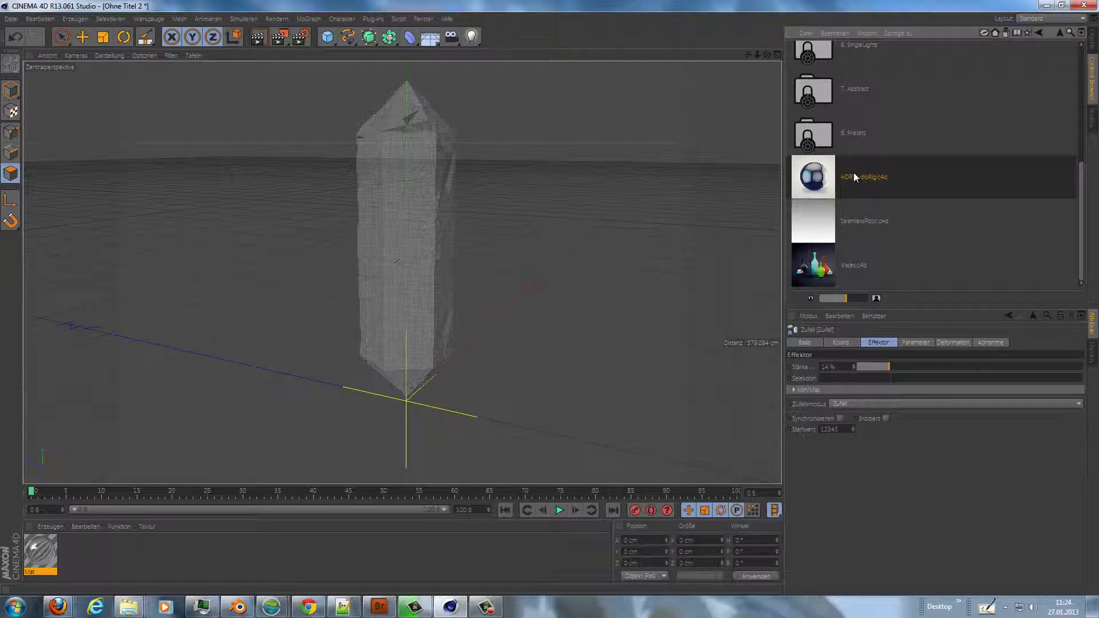
pyautogui.doubleClick(854, 173)
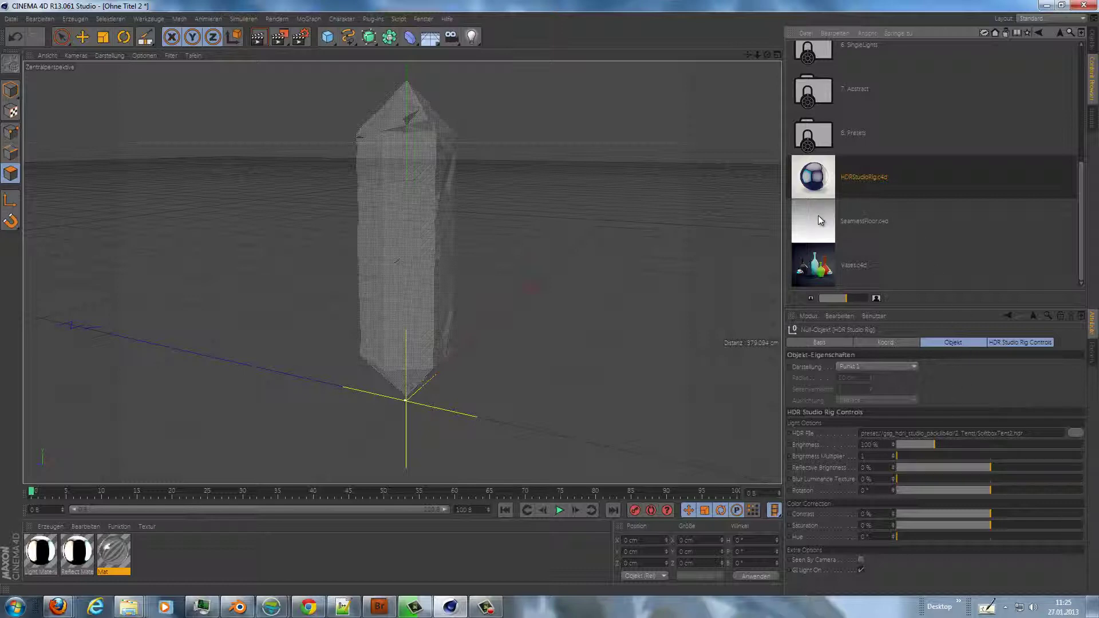
pyautogui.doubleClick(821, 221)
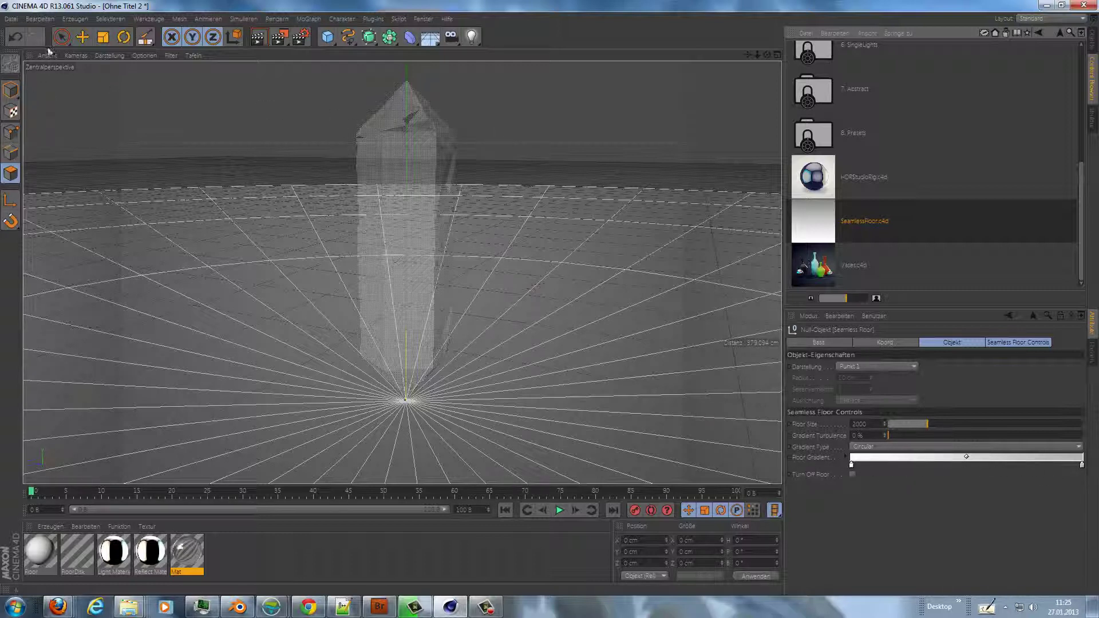
pyautogui.click(61, 37)
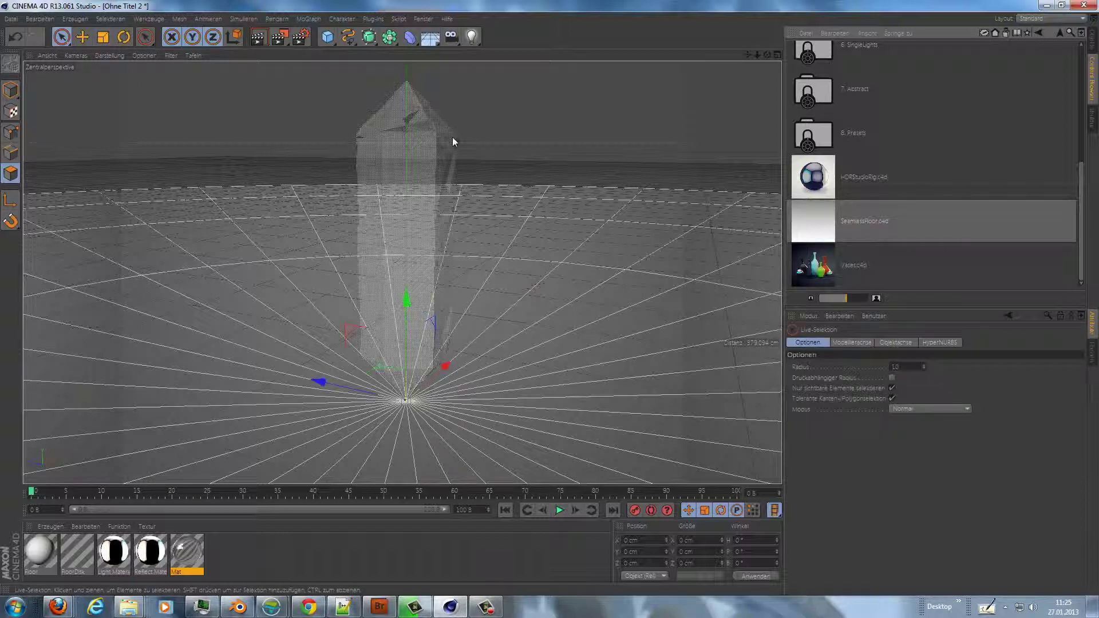
pyautogui.click(429, 36)
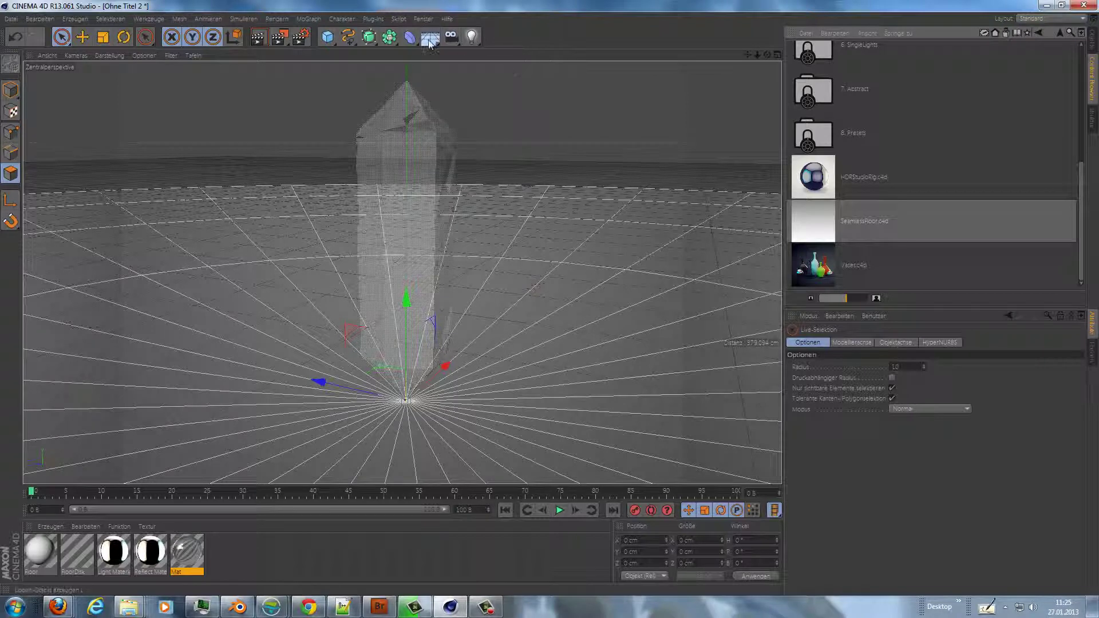
pyautogui.click(472, 36)
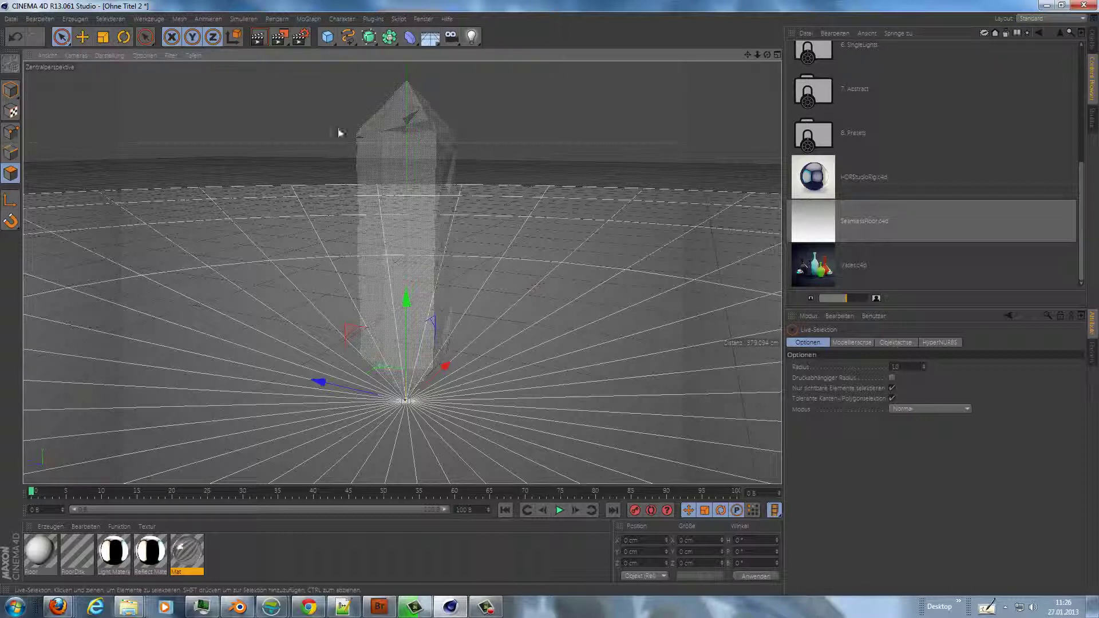
# - In Model mode, pull a crystal copy aside, tilt it, and shift it in depth
pyautogui.click(10, 90)
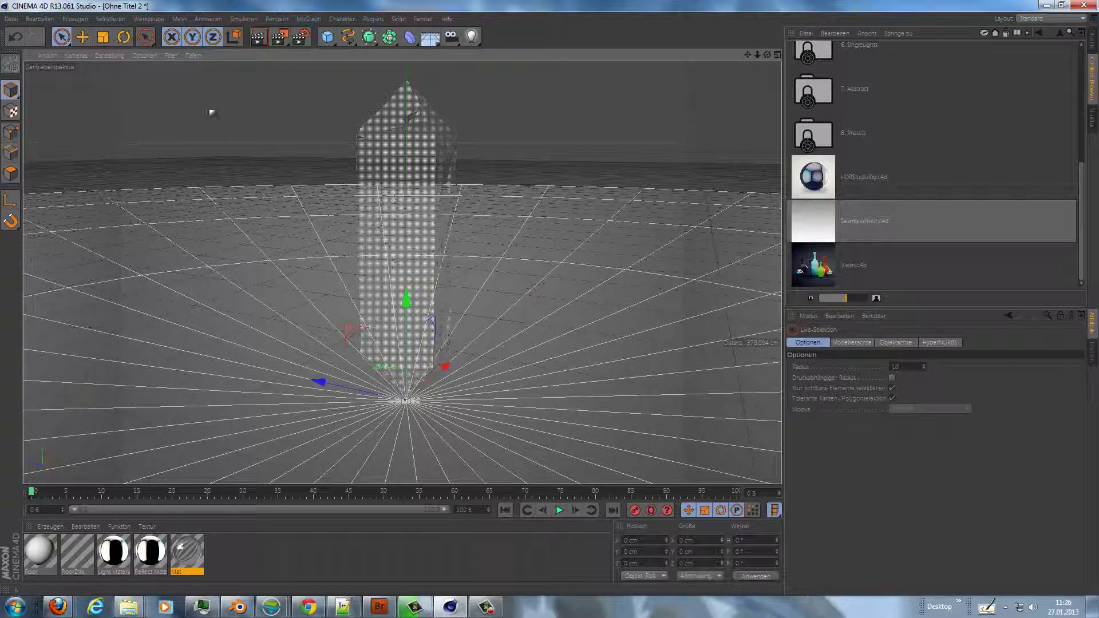
pyautogui.rightClick(417, 118)
pyautogui.click(389, 125)
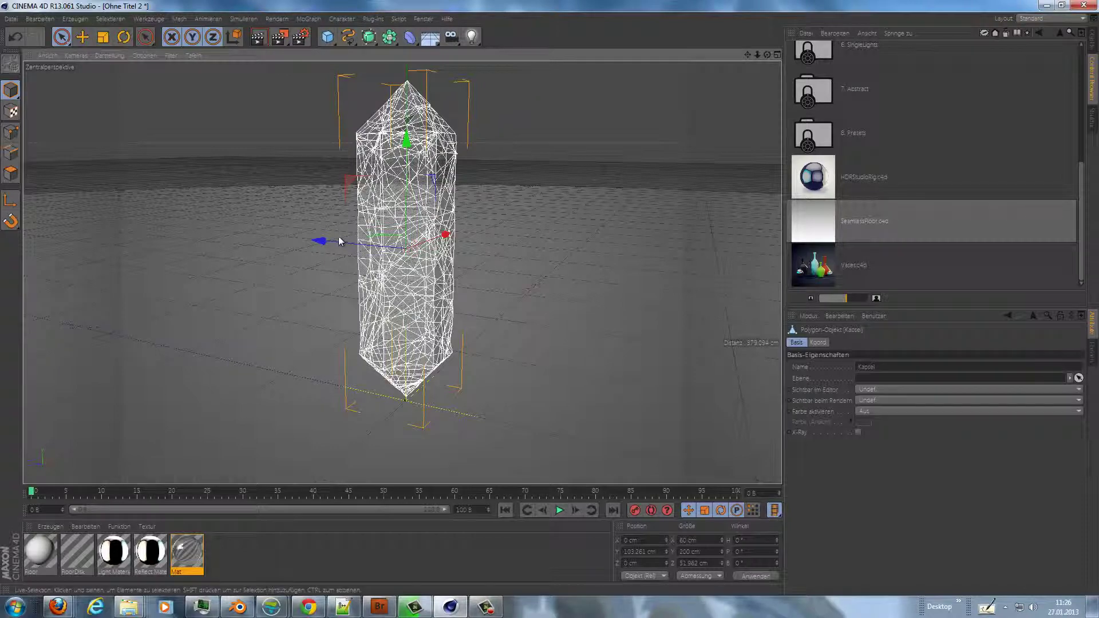
pyautogui.keyDown('ctrl'); pyautogui.moveTo(318, 240); pyautogui.dragTo(263, 235); pyautogui.keyUp('ctrl')
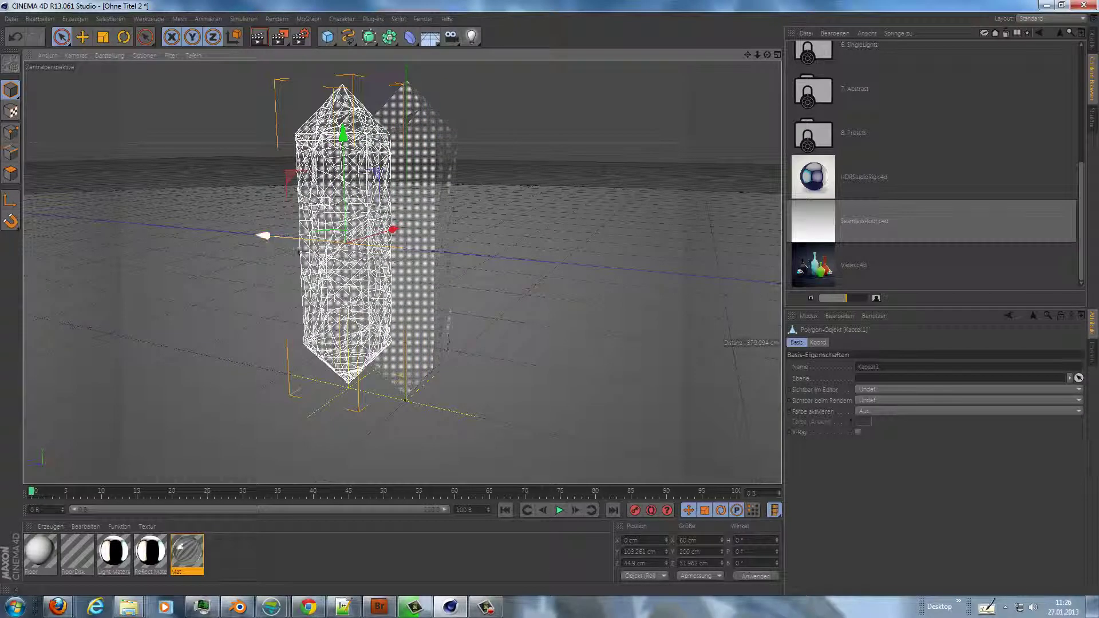
pyautogui.press('r')
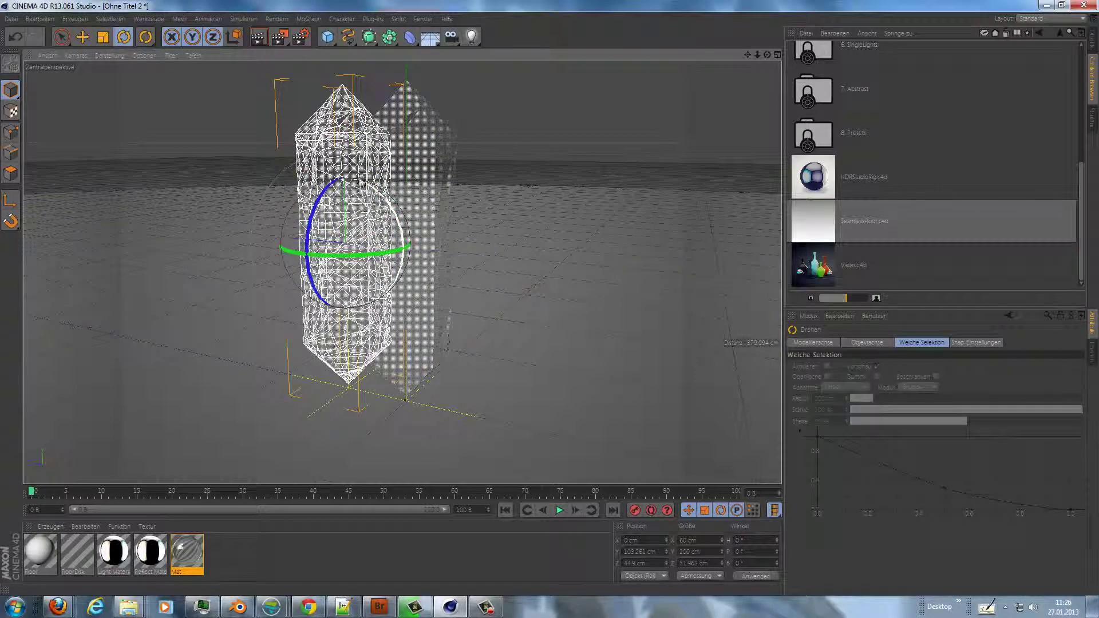
pyautogui.moveTo(362, 182); pyautogui.dragTo(363, 216)
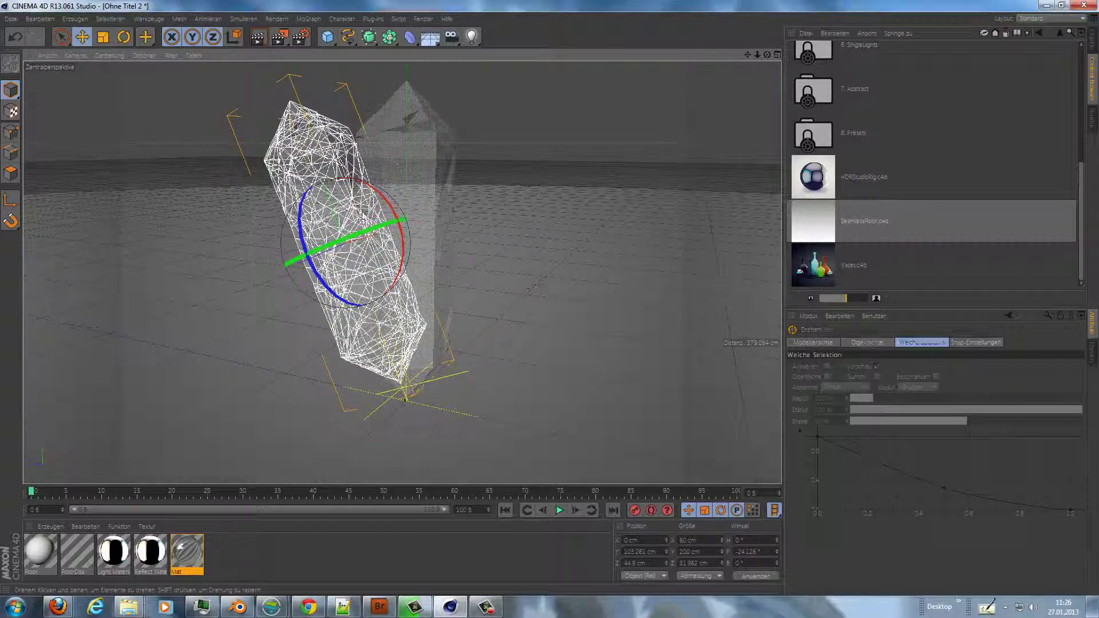
pyautogui.press('e')
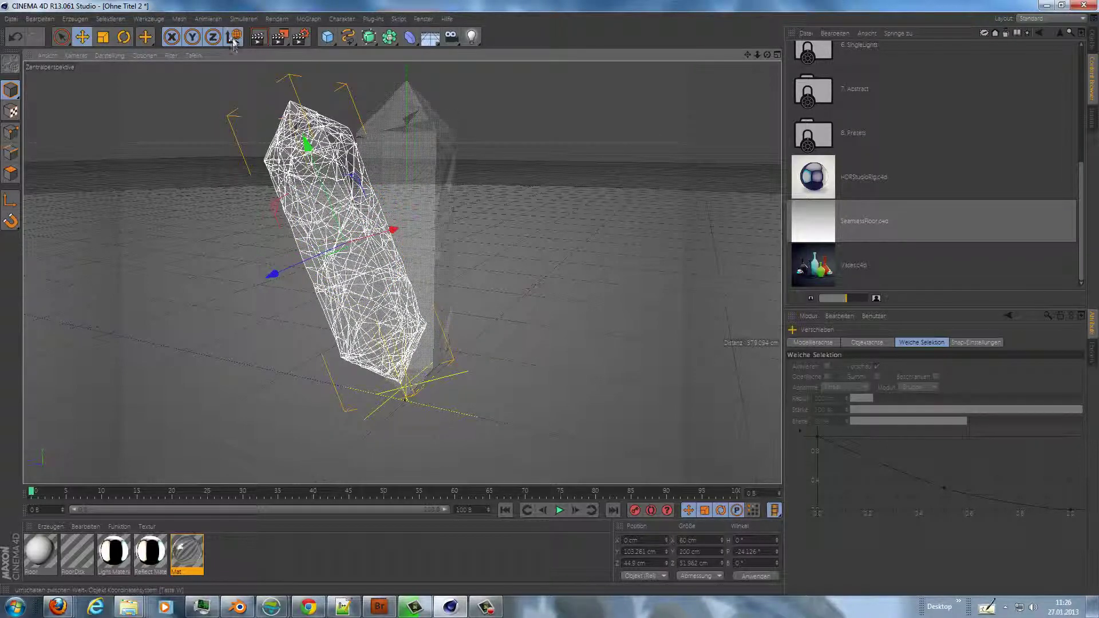
pyautogui.moveTo(262, 235)
pyautogui.mouseDown()
pyautogui.moveTo(251, 238)
pyautogui.moveTo(382, 250)
pyautogui.moveTo(369, 246)
pyautogui.mouseUp()
pyautogui.press('r')
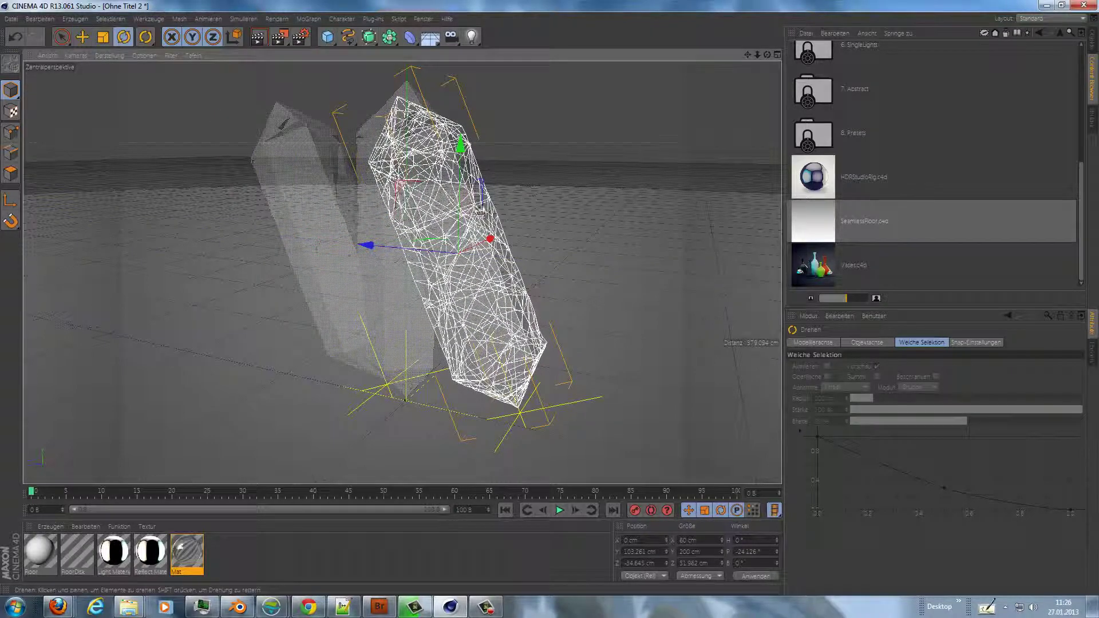
pyautogui.moveTo(527, 242); pyautogui.dragTo(480, 179)
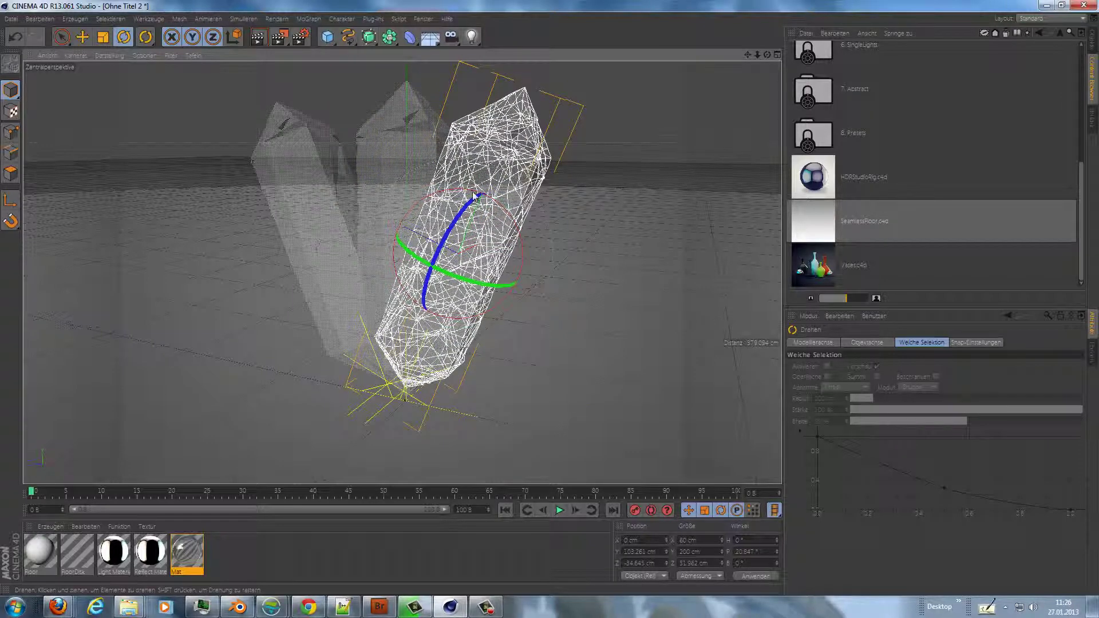
# - Add another crystal copy, move it left and tilt it outward to the left
pyautogui.rightClick(407, 146)
pyautogui.click(403, 137)
pyautogui.hotkey('ctrl', 'z')
pyautogui.press('e')
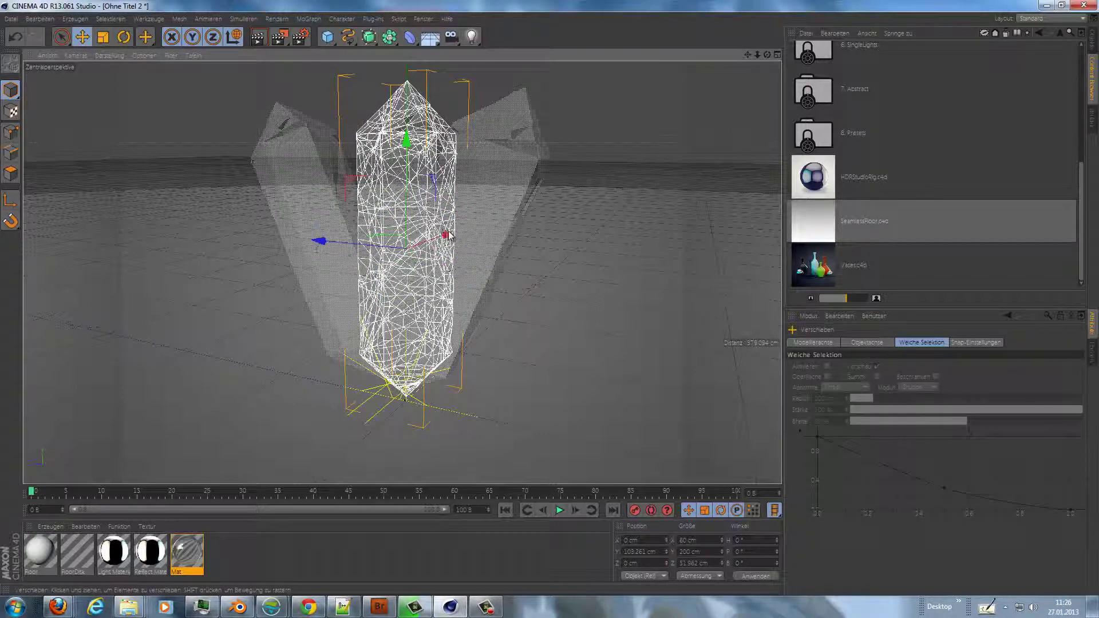
pyautogui.moveTo(453, 252); pyautogui.dragTo(416, 266)
pyautogui.press('r')
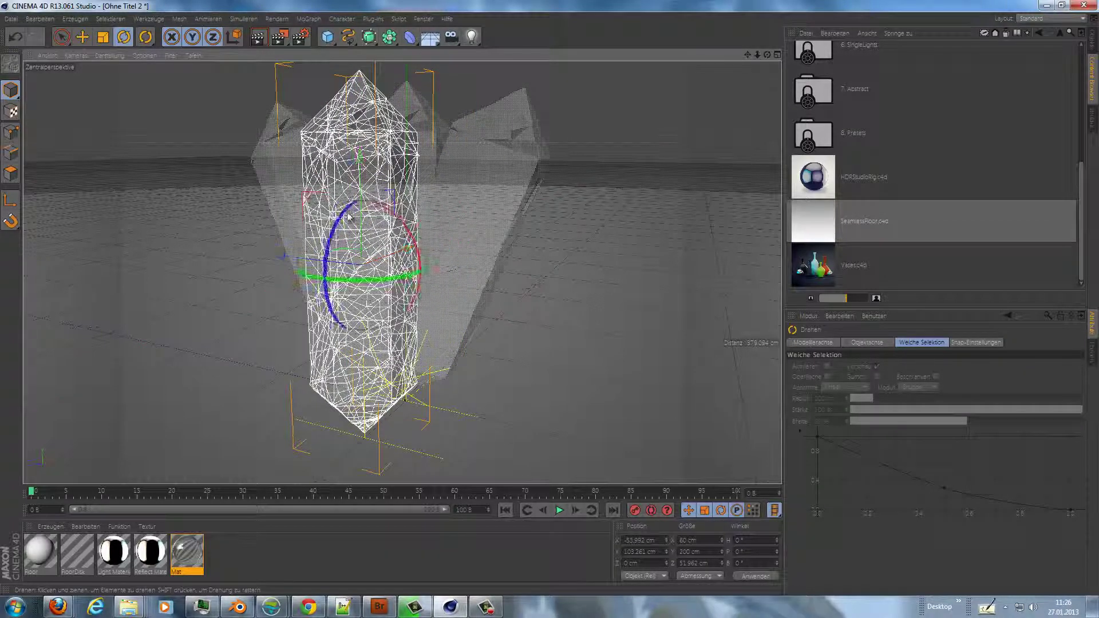
pyautogui.moveTo(344, 220); pyautogui.dragTo(335, 240)
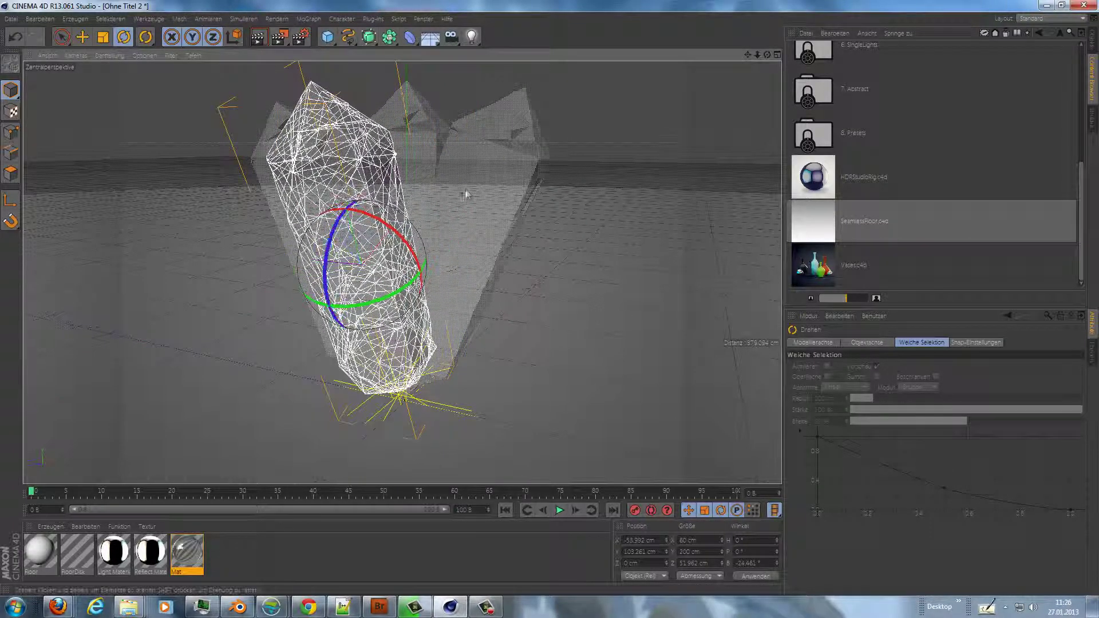
# - Add one more crystal copy, tilt it outward to the right, and move it near the cluster
pyautogui.moveTo(466, 191)
pyautogui.keyDown('alt'); pyautogui.mouseDown()
pyautogui.moveTo(415, 210)
pyautogui.moveTo(415, 153)
pyautogui.mouseUp(); pyautogui.keyUp('alt')
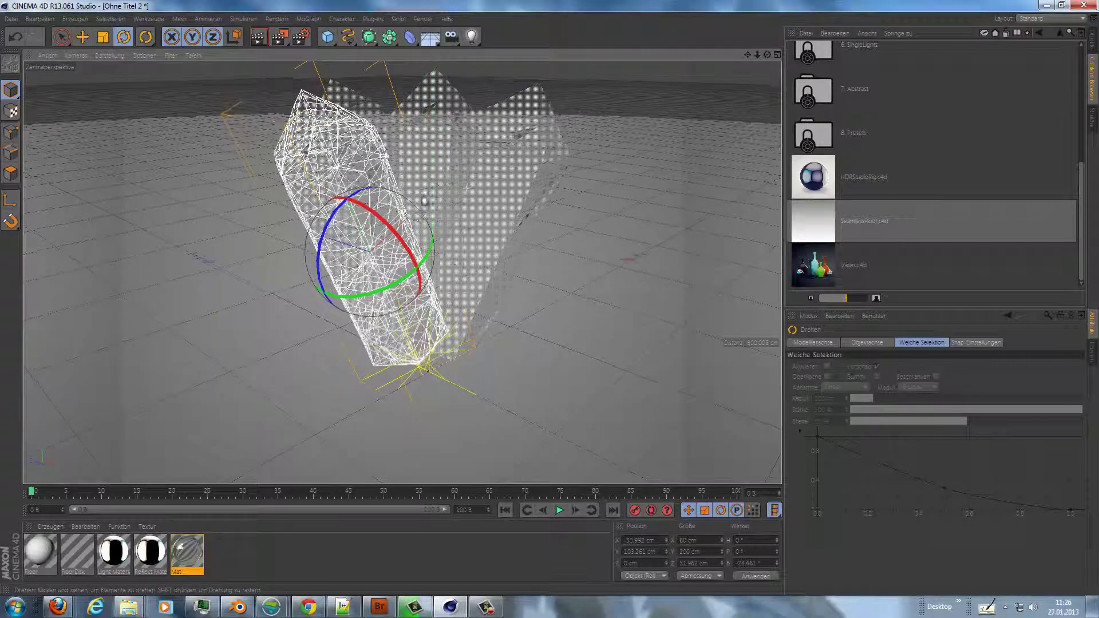
pyautogui.rightClick(415, 153)
pyautogui.press('Escape')
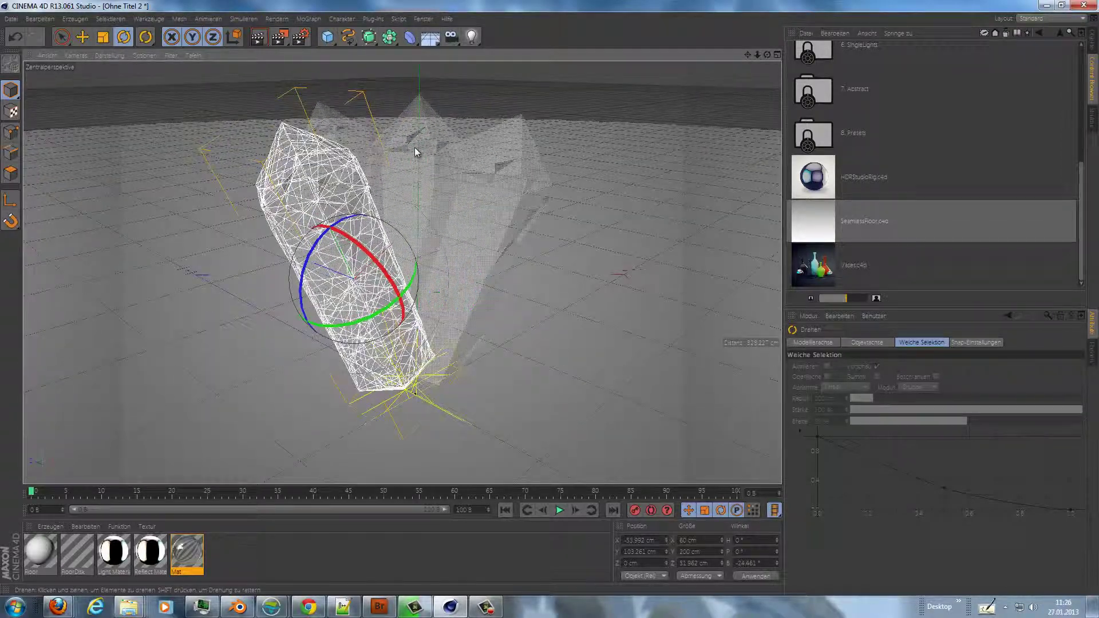
pyautogui.hotkey('ctrl', 'z')
pyautogui.press('e')
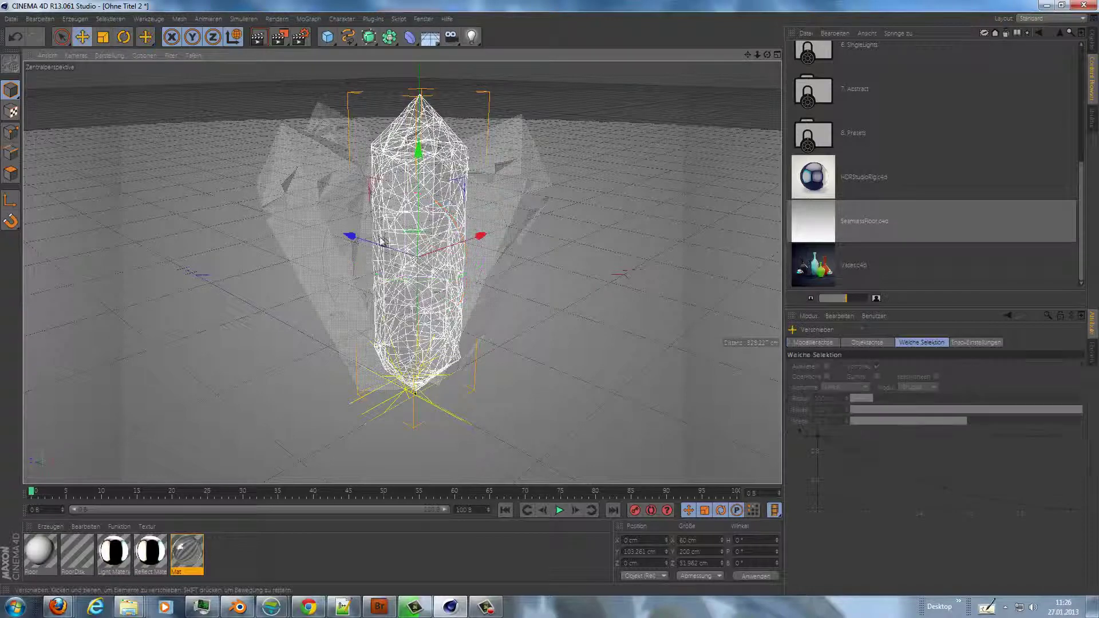
pyautogui.moveTo(483, 237); pyautogui.dragTo(523, 221)
pyautogui.hotkey('ctrl', 'z')
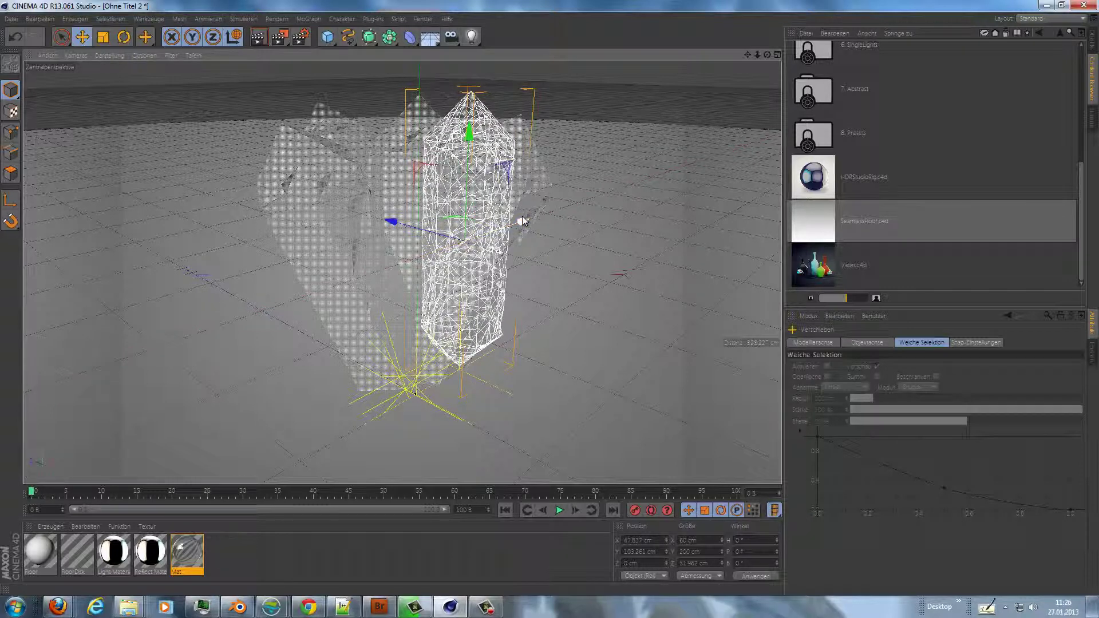
pyautogui.press('r')
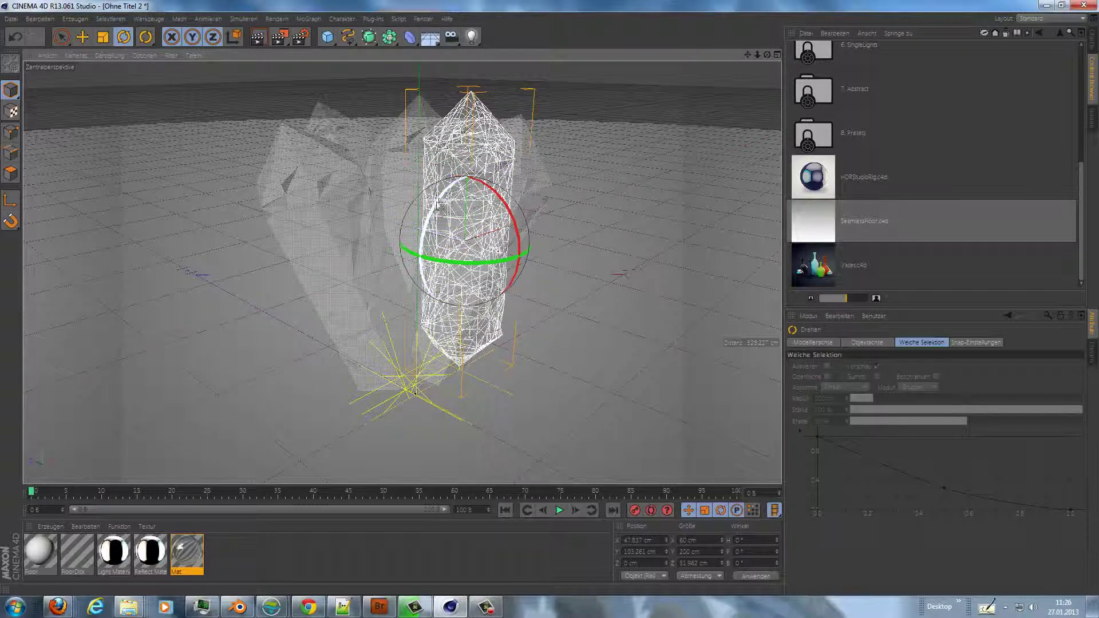
pyautogui.moveTo(439, 216); pyautogui.dragTo(445, 199)
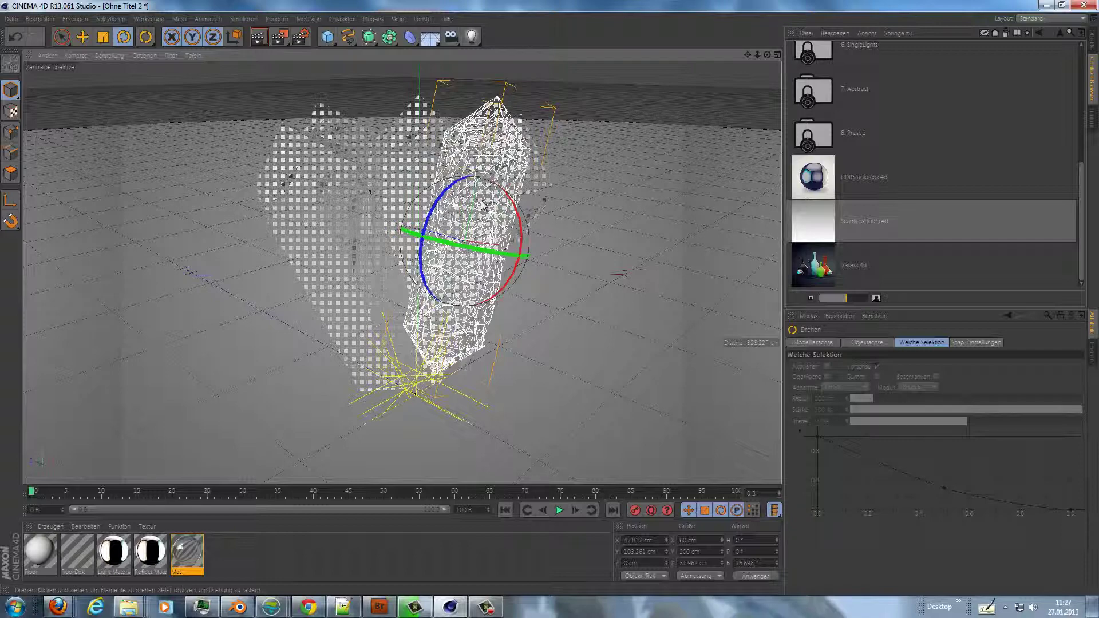
pyautogui.press('e')
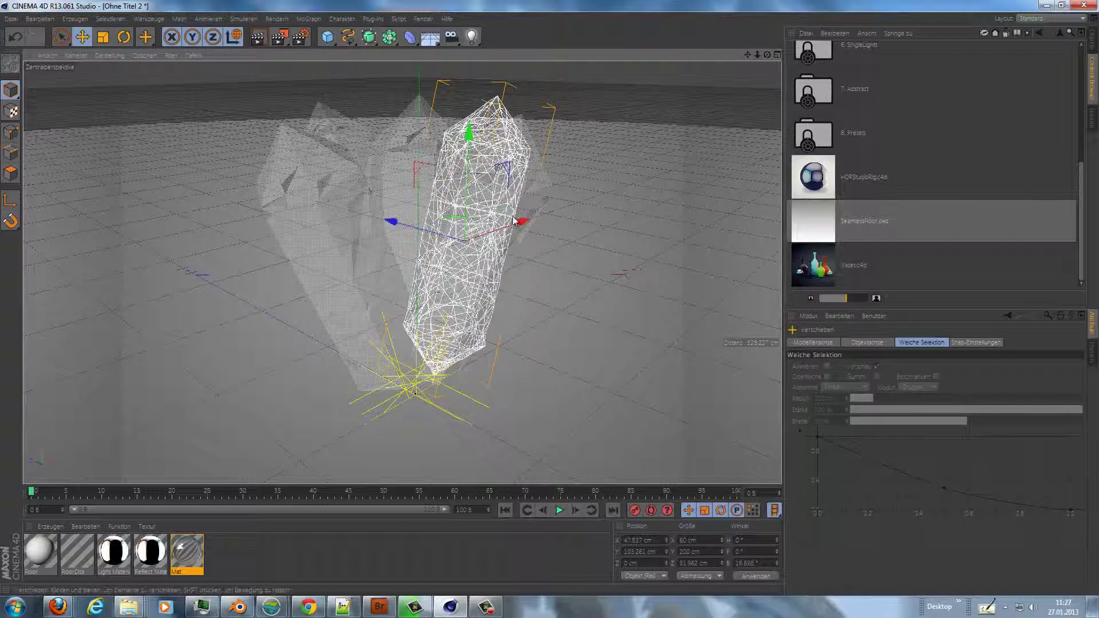
pyautogui.moveTo(522, 222); pyautogui.dragTo(525, 219)
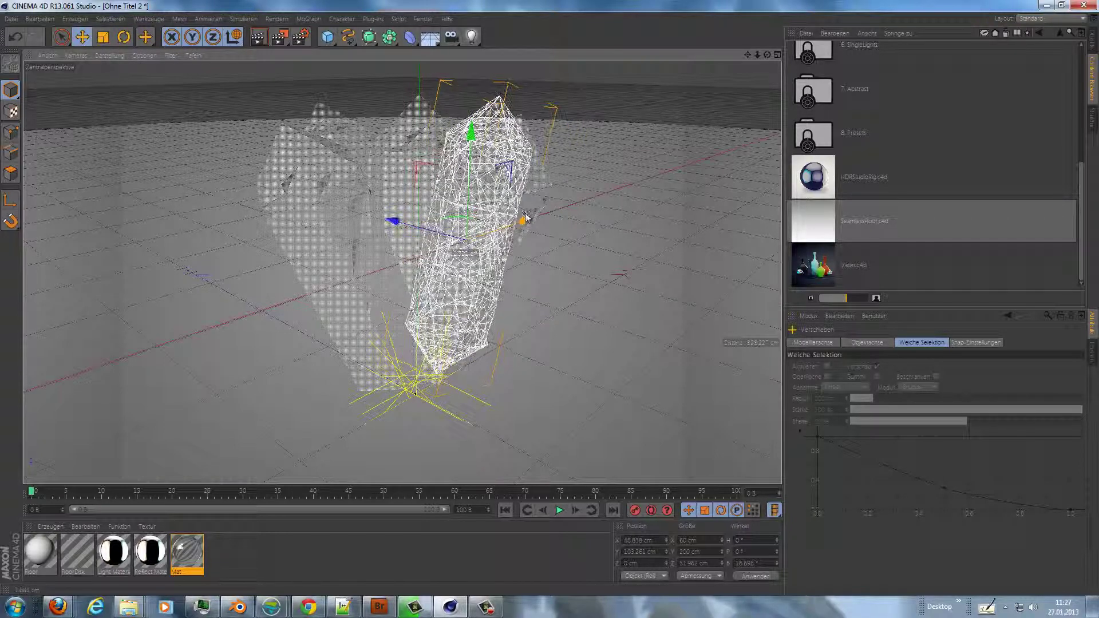
pyautogui.moveTo(525, 219)
pyautogui.mouseDown()
pyautogui.moveTo(480, 246)
pyautogui.moveTo(277, 273)
pyautogui.moveTo(496, 164)
pyautogui.moveTo(103, 86)
pyautogui.mouseUp()
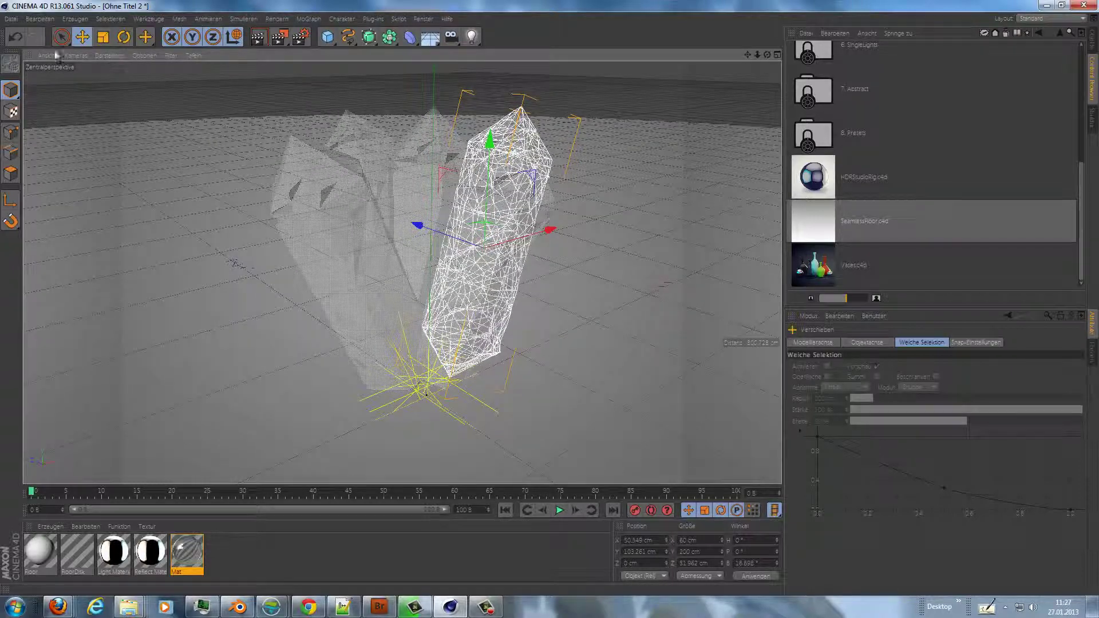
# - Add Ambient Occlusion and Global Illumination effects in the Render Settings
pyautogui.click(252, 19)
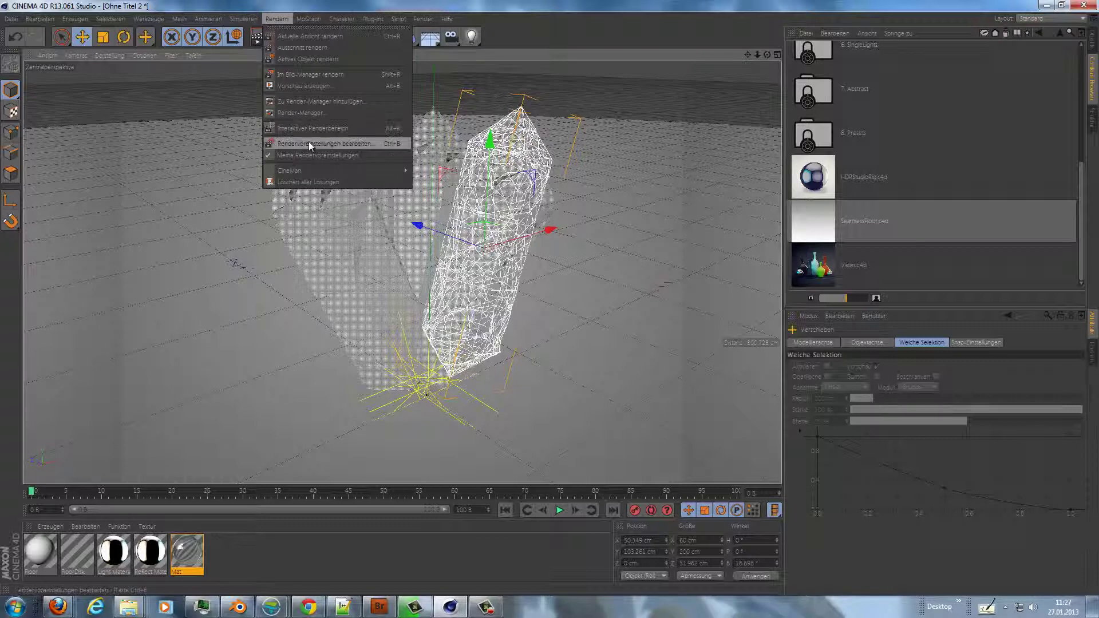
pyautogui.click(308, 143)
pyautogui.click(108, 209)
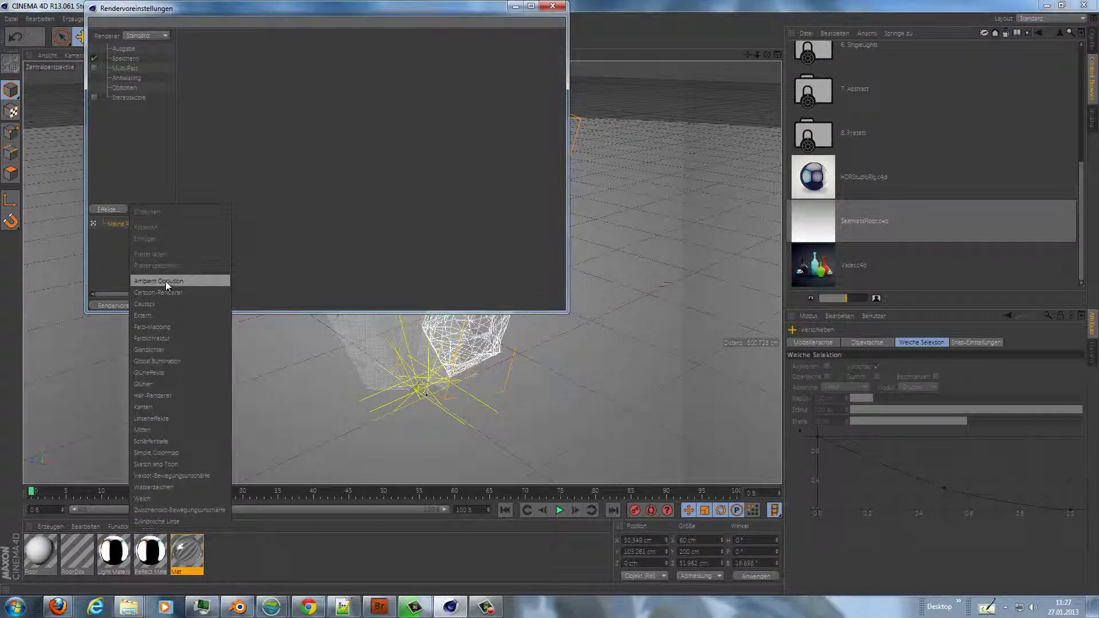
pyautogui.click(171, 280)
pyautogui.click(109, 209)
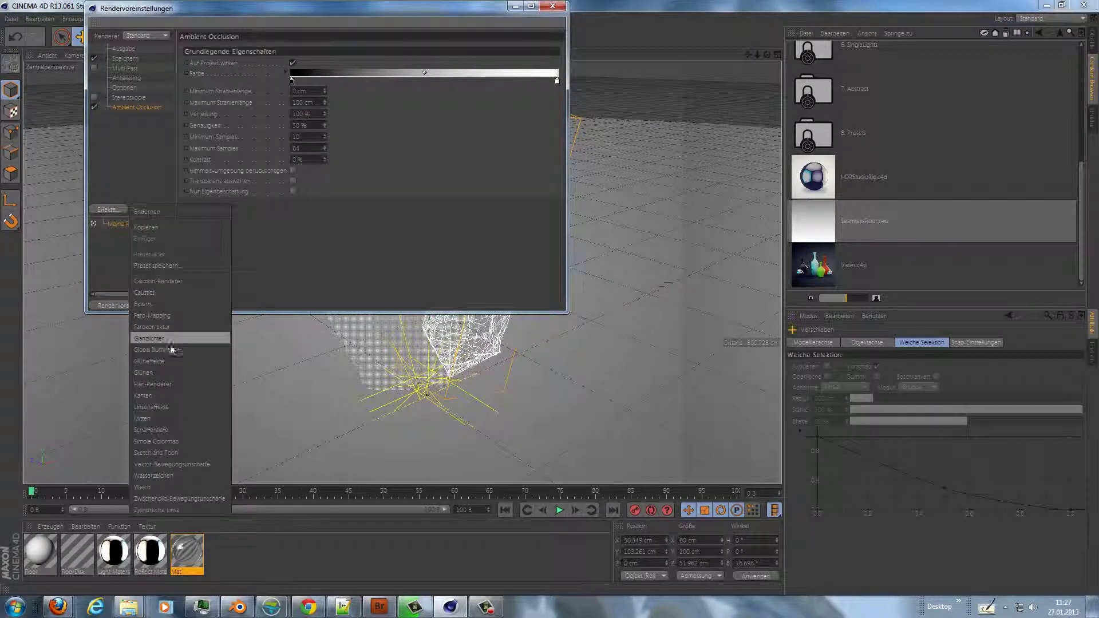
pyautogui.click(200, 350)
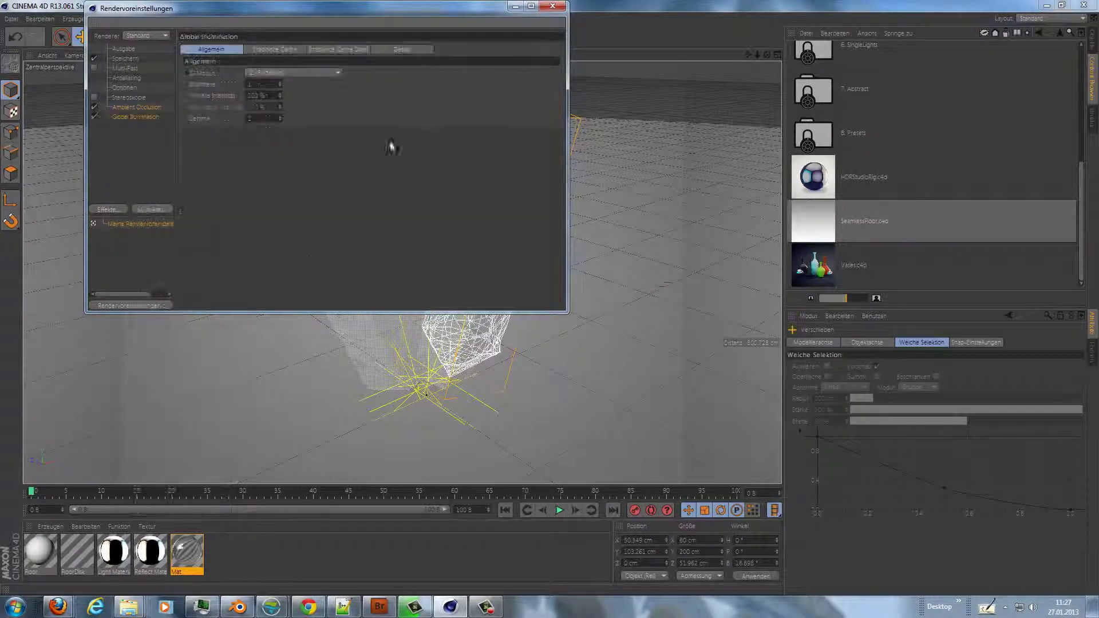
pyautogui.click(554, 7)
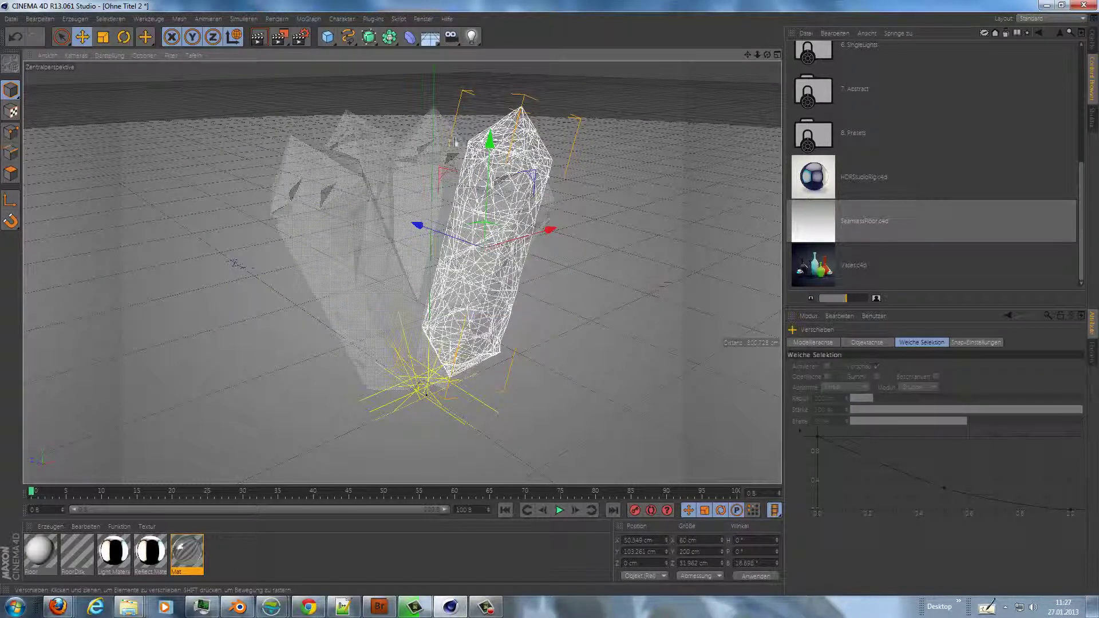
# - Render the active view with GI, showing the glass crystal cluster on the bright seamless floor
pyautogui.click(259, 38)
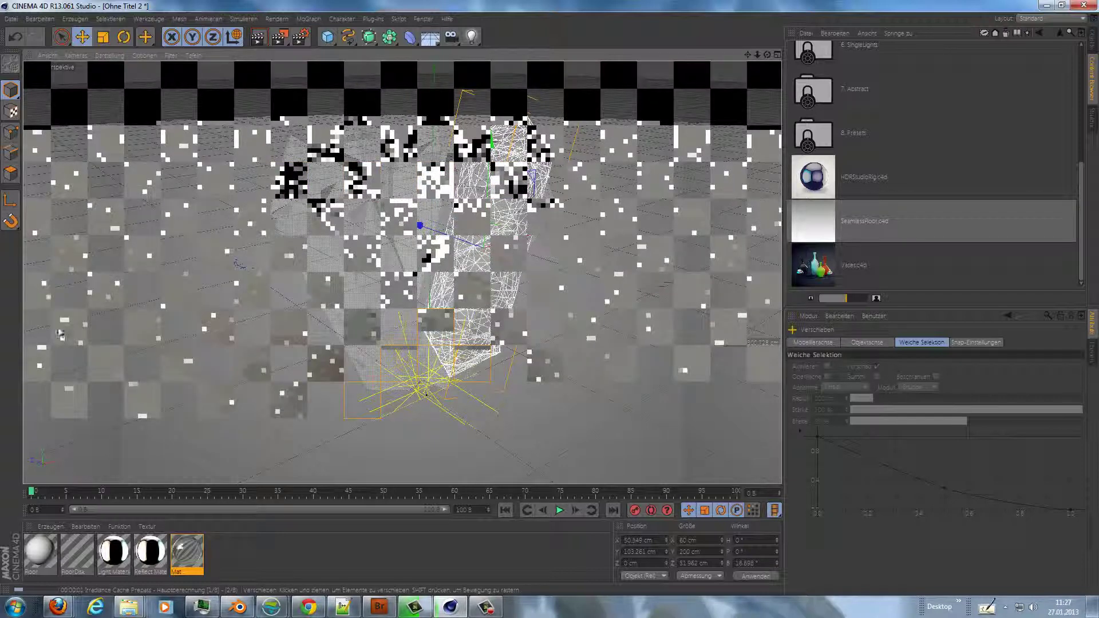